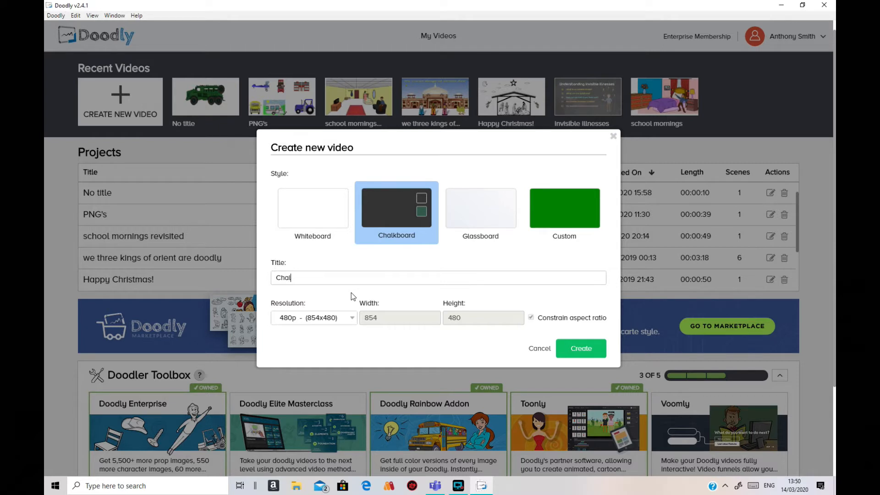
Create the chalkboard video titled "Chalkboard add photo tutorial" at 1080p (1920x1080) resolution
type("ard add photo tutorial")
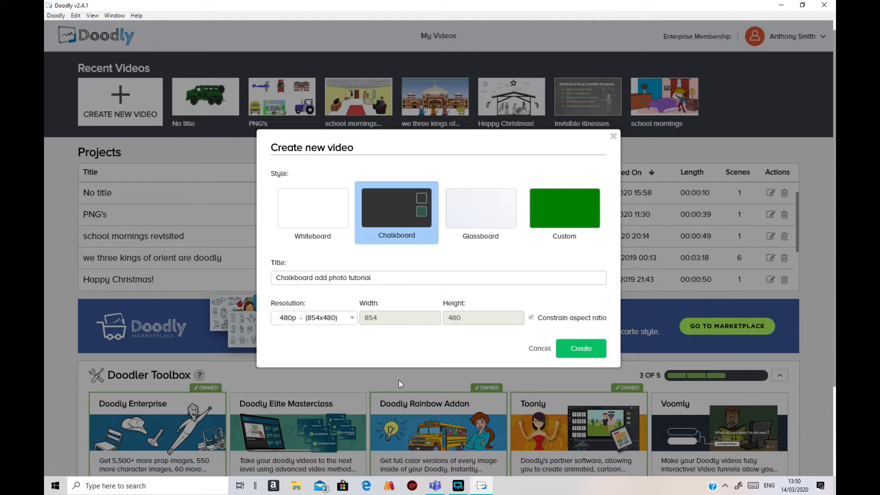
left_click(350, 320)
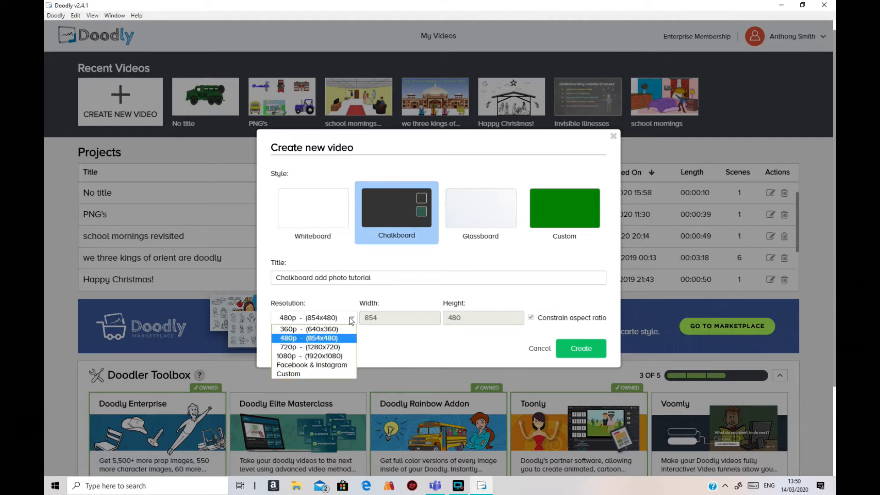
left_click(339, 356)
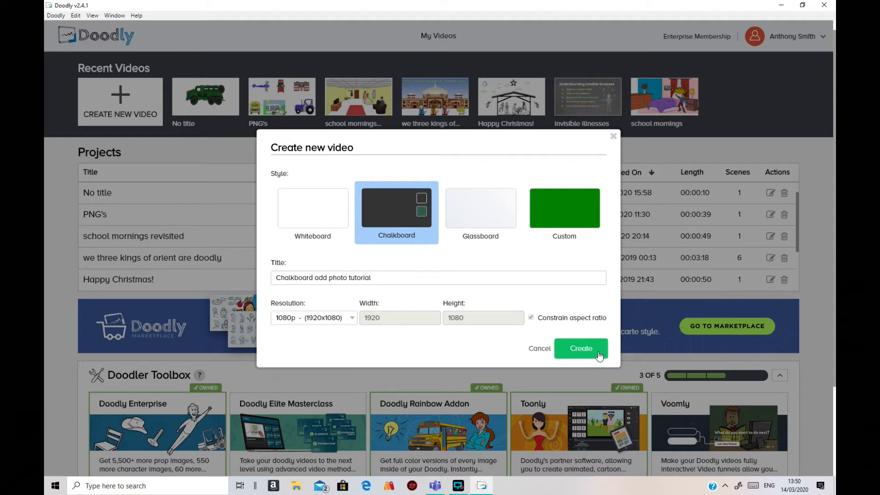
left_click(582, 350)
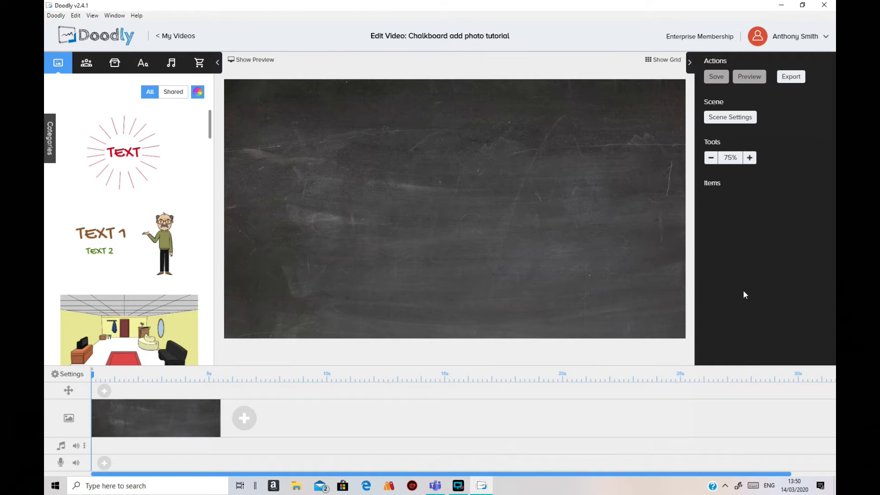
Add the template scene with two texts and the old man, then shrink the man to about half size and move him beside TEXT 2
left_click_drag(144, 243, 356, 177)
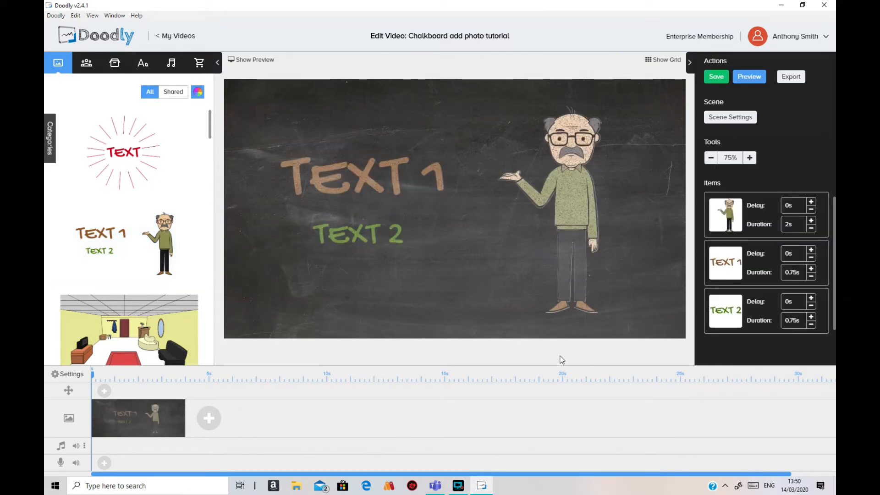
left_click(590, 223)
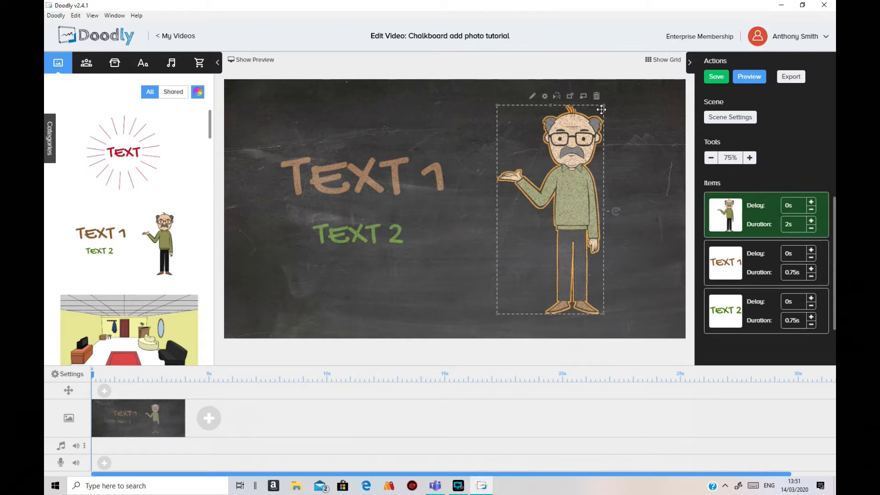
left_click_drag(604, 106, 507, 182)
left_click_drag(514, 212, 409, 212)
Shrink TEXT 1 and TEXT 2 along the board's left side and move the man close to TEXT 2
left_click(408, 184)
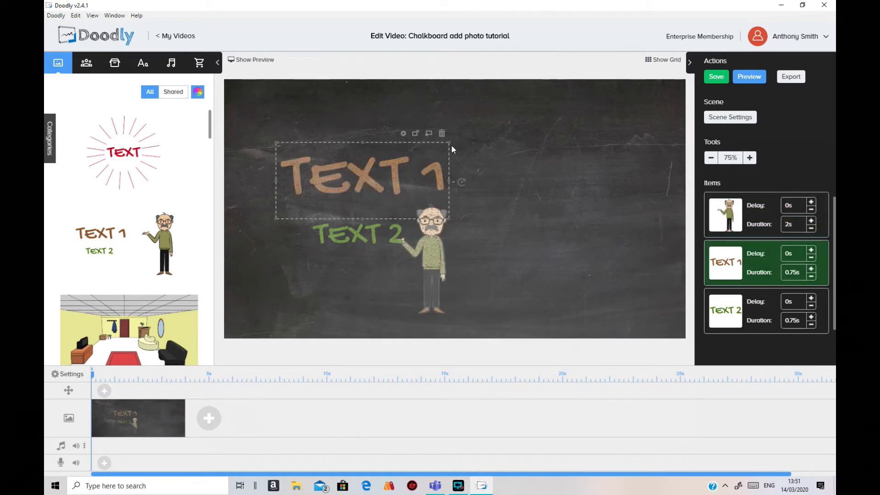
left_click_drag(448, 144, 284, 94)
left_click(396, 225)
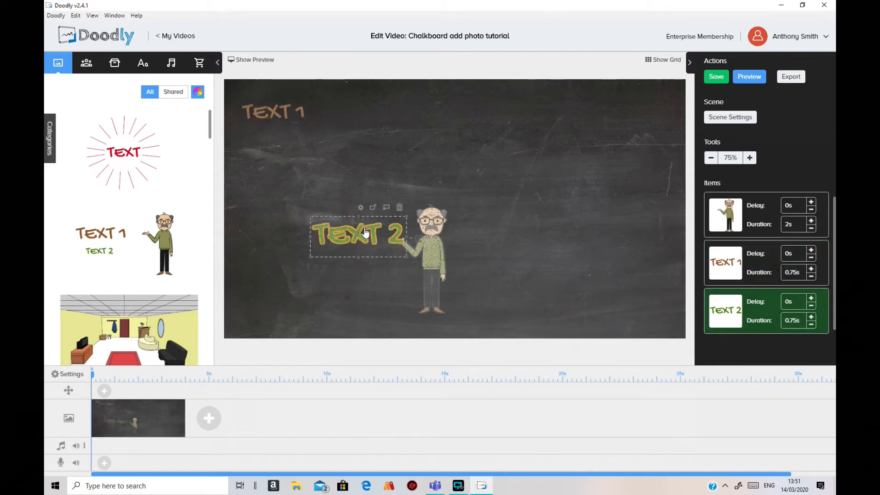
left_click_drag(406, 222, 262, 192)
left_click_drag(435, 246, 353, 239)
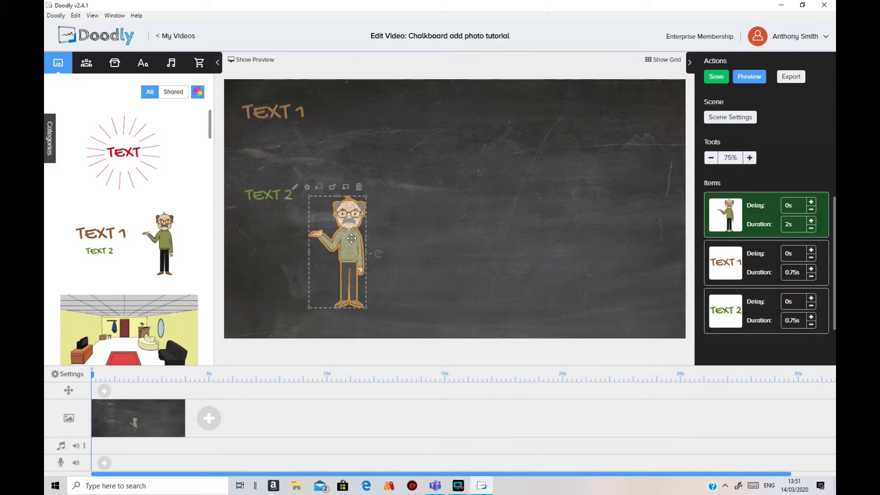
Replace TEXT 1 with "I am going to add a photo to this doodly chalkboard so that it has no chalk effect on the photo!"
left_click(275, 113)
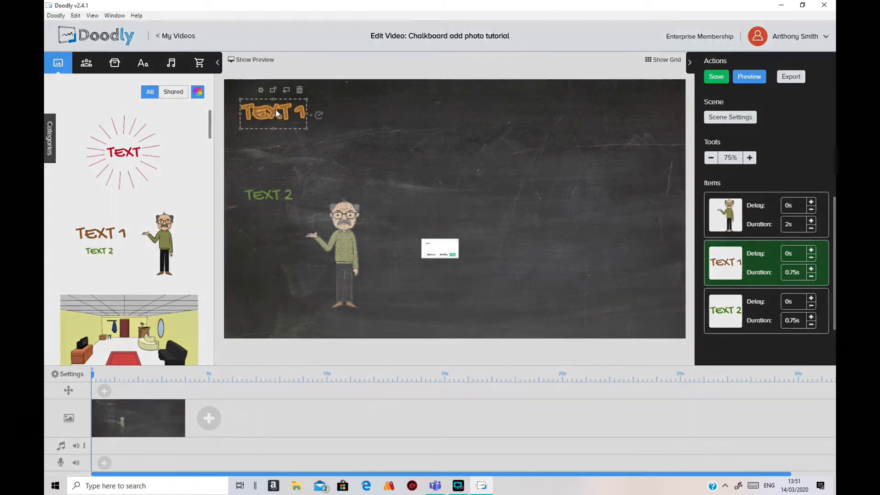
left_click_drag(403, 227, 370, 224)
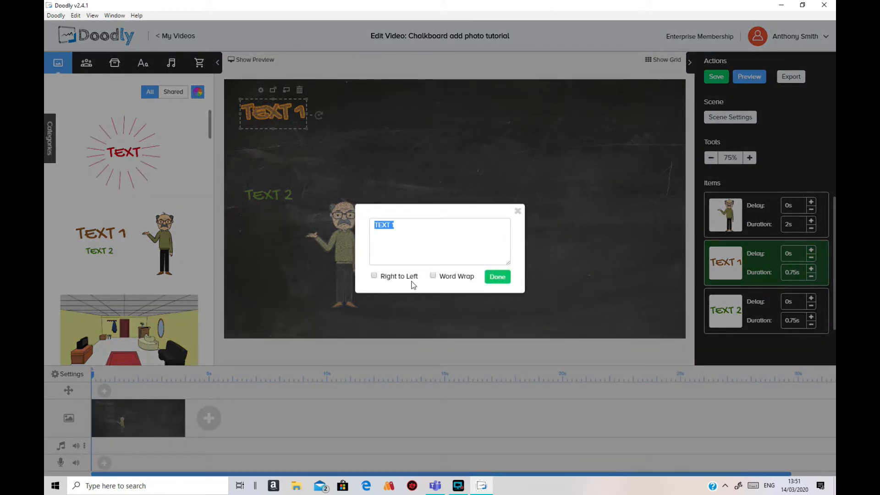
type("I am going to add a phot")
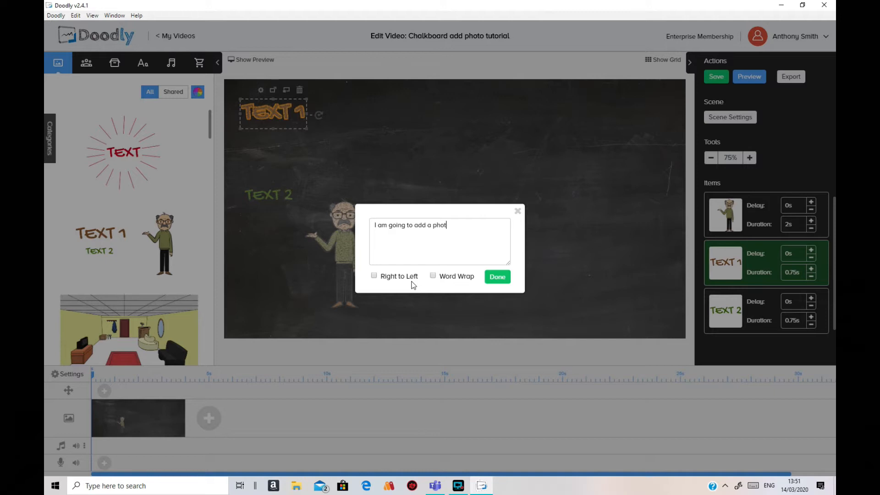
type("o to this doodly chalkboard ")
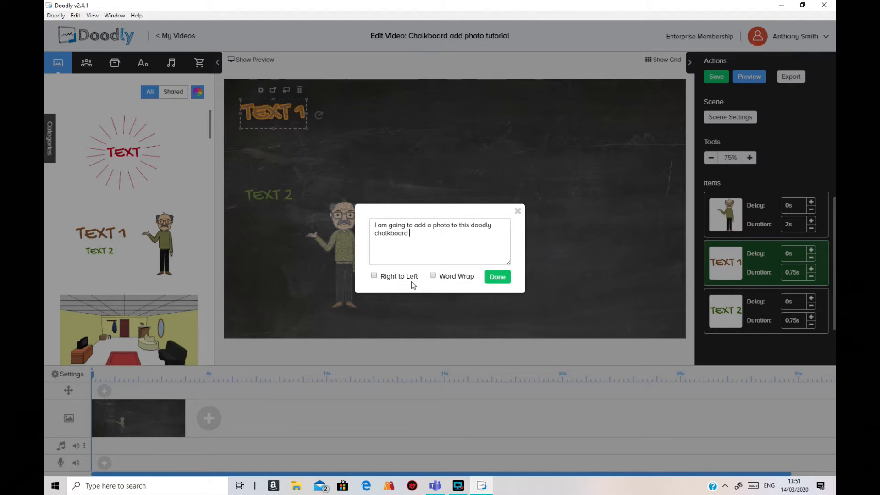
type("so that it h")
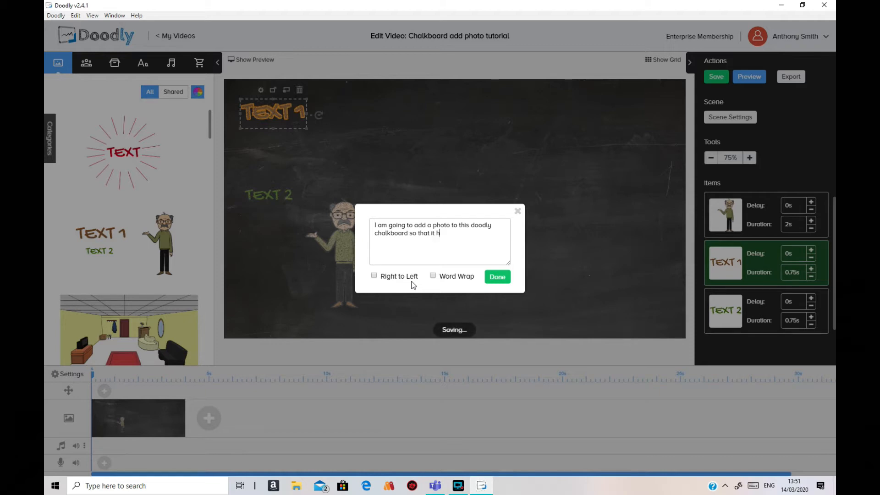
type("as no ")
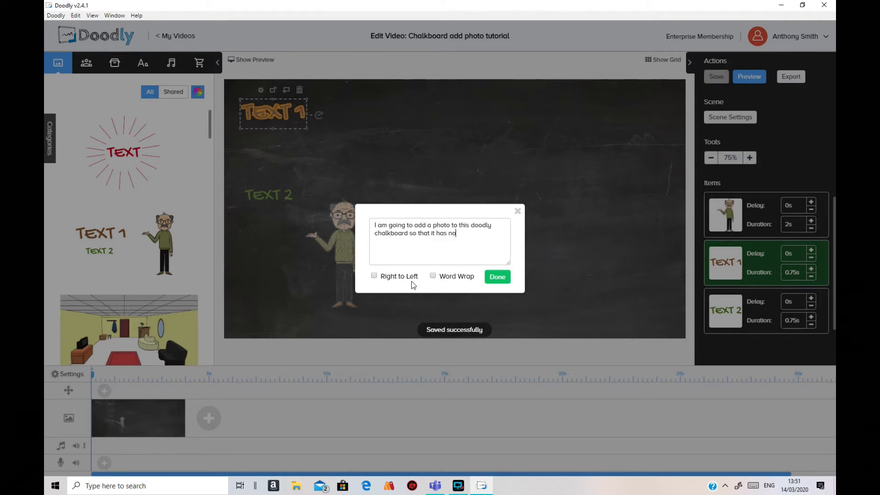
type("chalk")
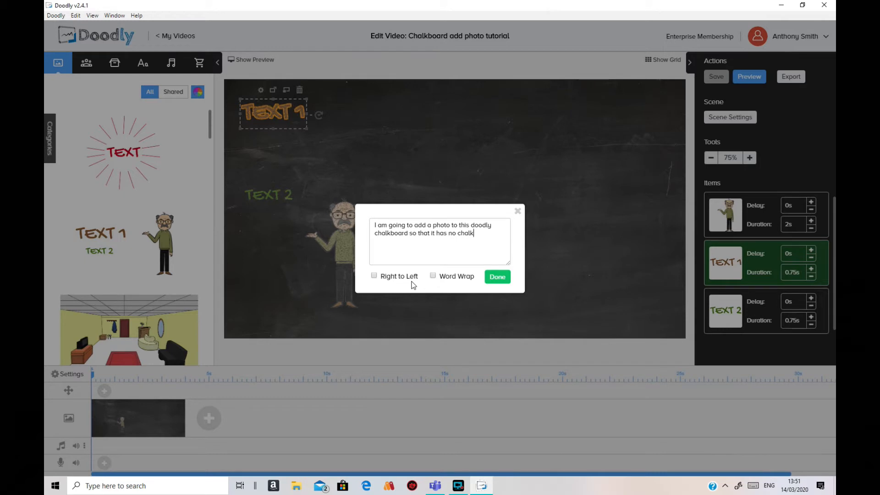
type(" effect")
key("Return")
type("on the photo!")
left_click(502, 277)
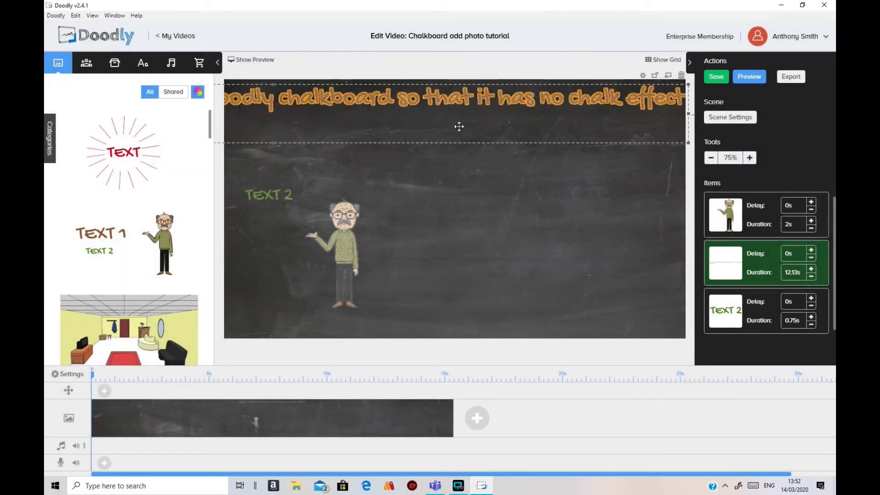
Break the long sentence after "doodly" to make three lines, and fit the shrunken text block just above TEXT 2
double_click(447, 111)
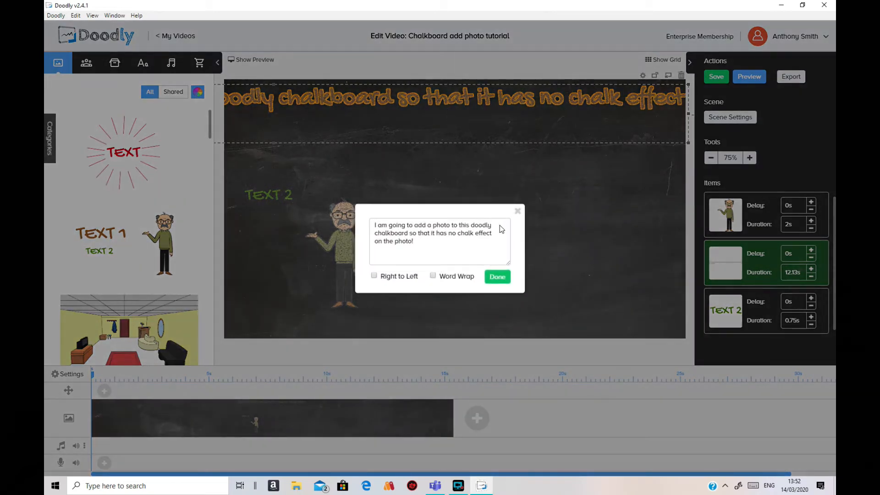
left_click(495, 224)
key("BackSpace")
left_click(490, 233)
left_click(497, 277)
left_click_drag(375, 142, 548, 165)
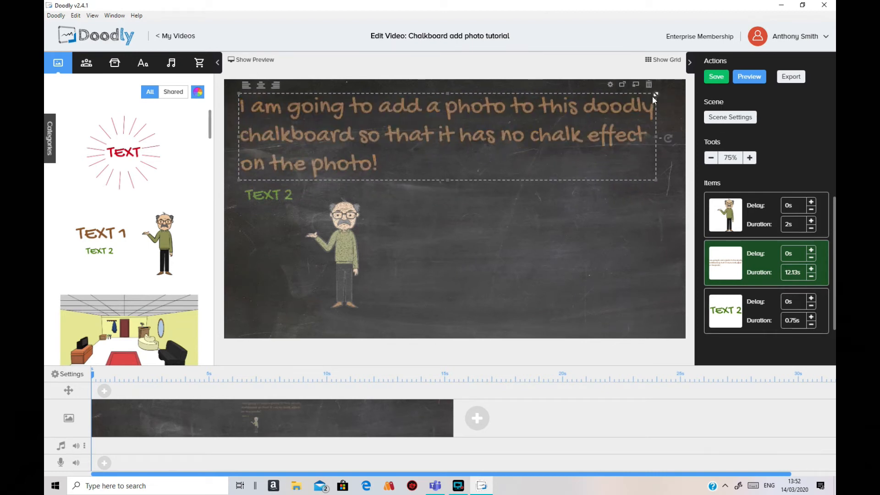
left_click_drag(654, 95, 455, 135)
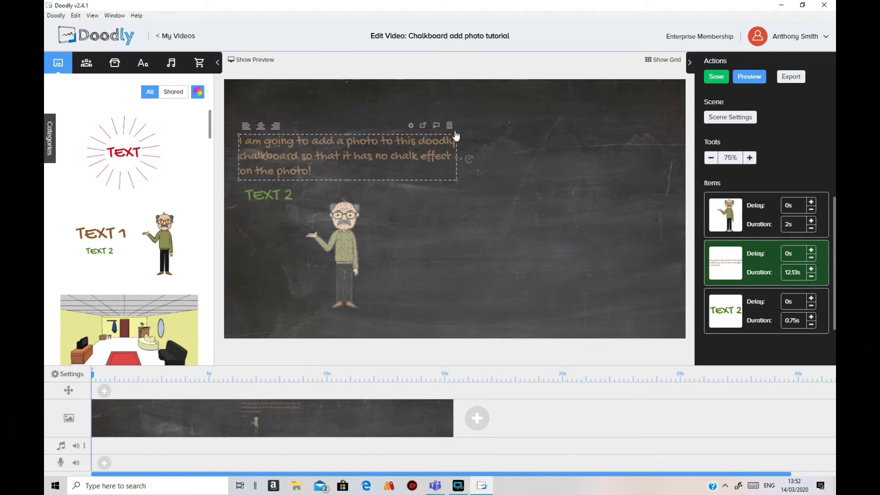
Replace TEXT 2 with "Tutorial by Tony's Music" and align it with the left edge of the sentence above
left_click(279, 195)
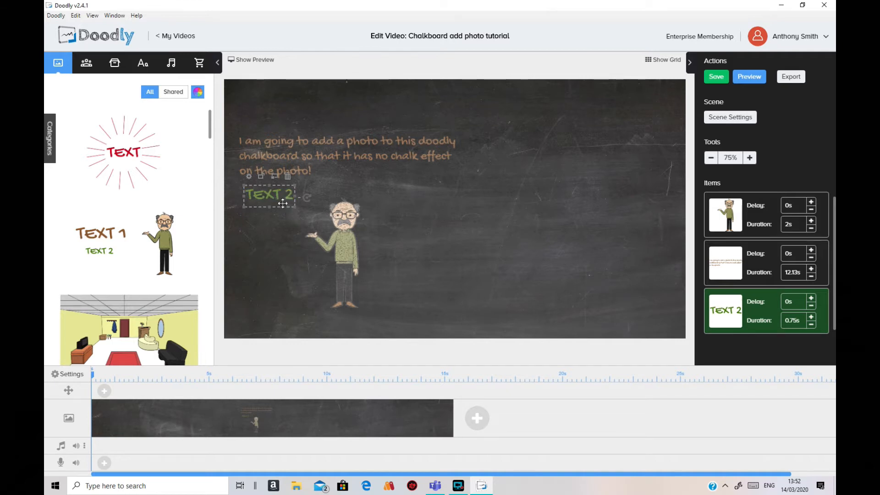
double_click(286, 194)
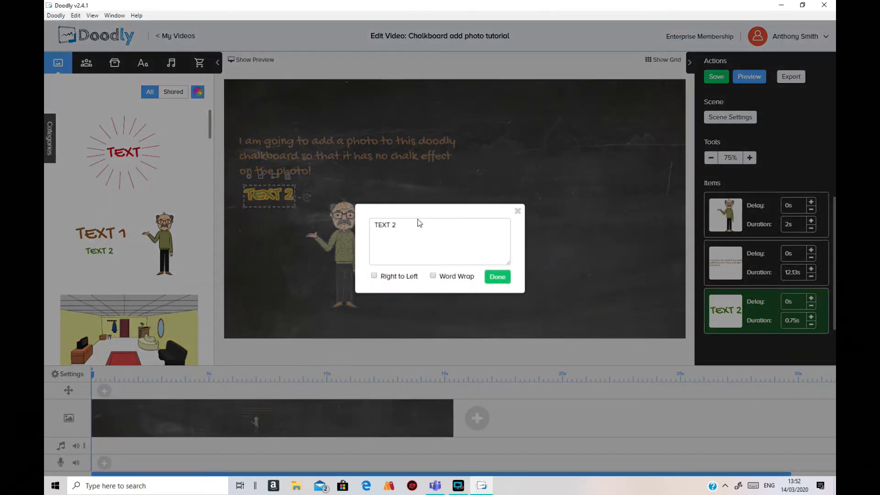
key("ctrl+a")
type("Tutorial by T")
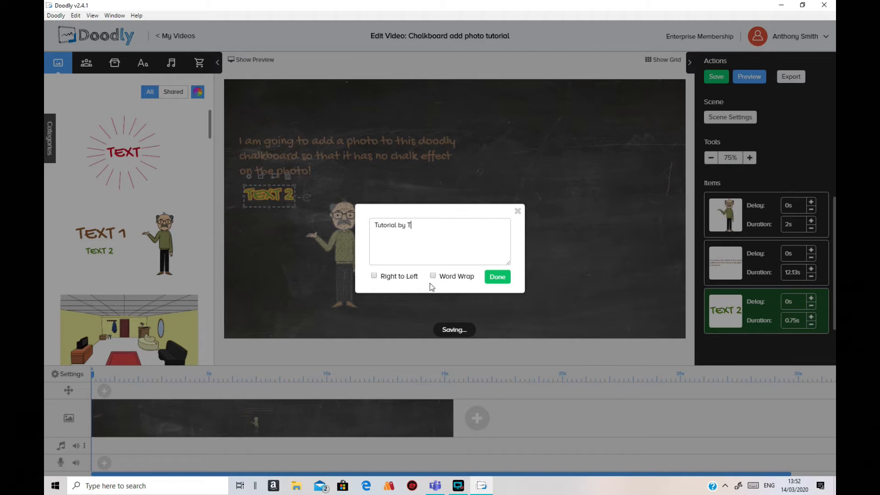
type("ony'")
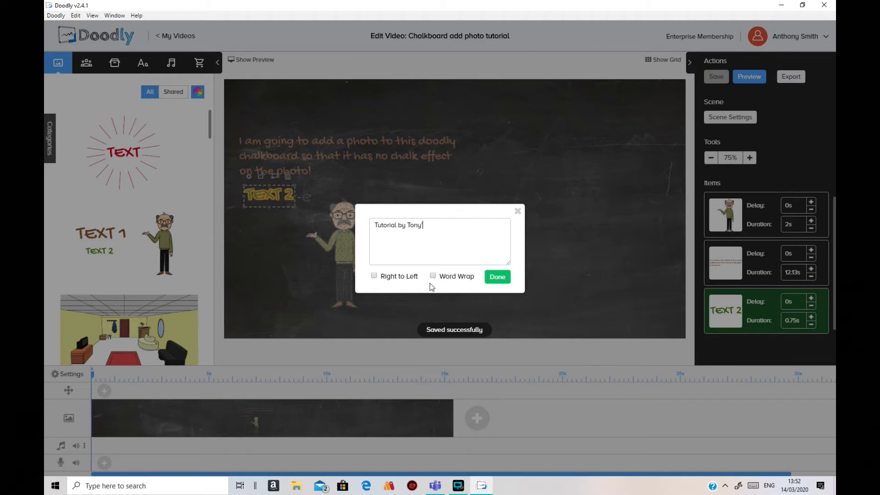
type("s")
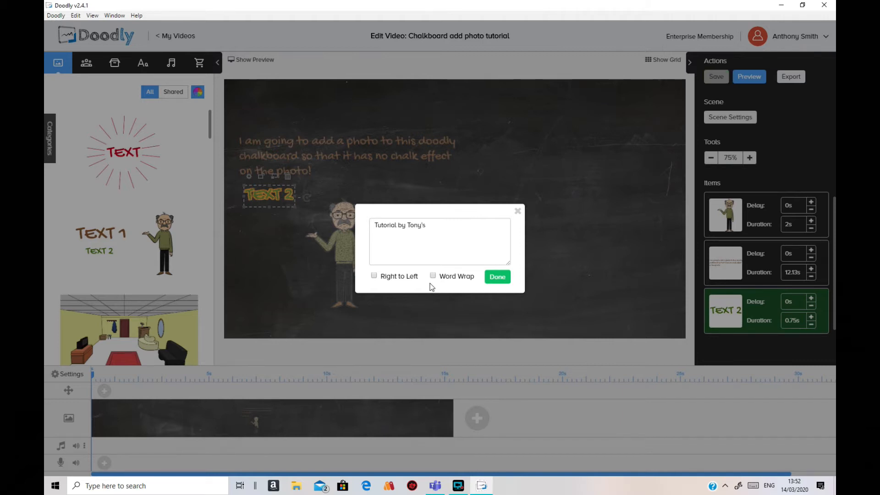
type(" Music")
left_click(498, 277)
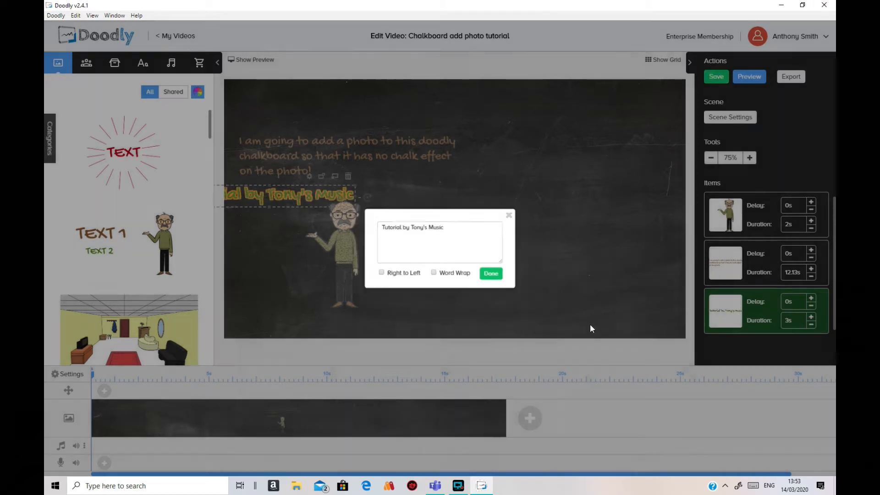
left_click_drag(271, 192, 325, 189)
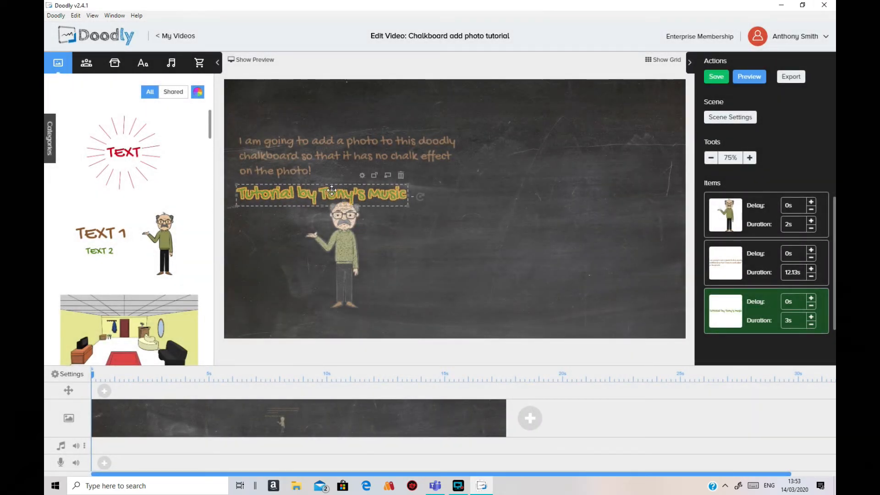
left_click(496, 265)
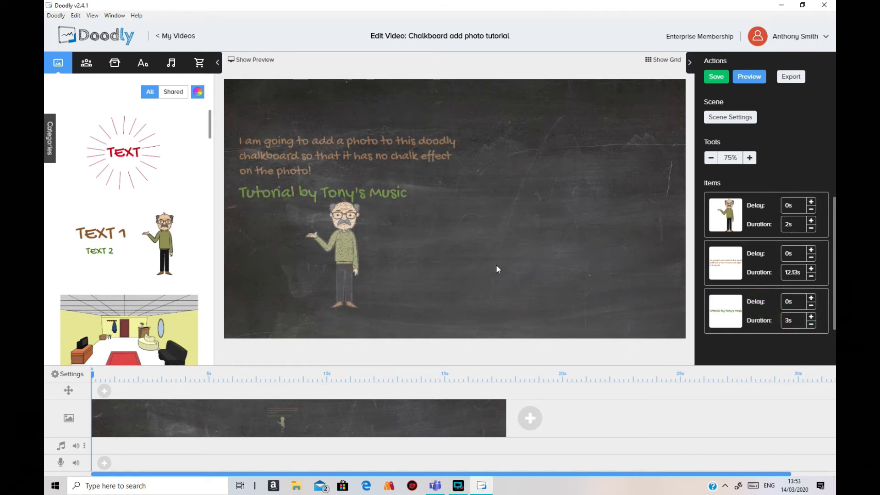
Move the man to the right end of the green tutorial text and save the video
left_click_drag(361, 254, 446, 246)
left_click(559, 296)
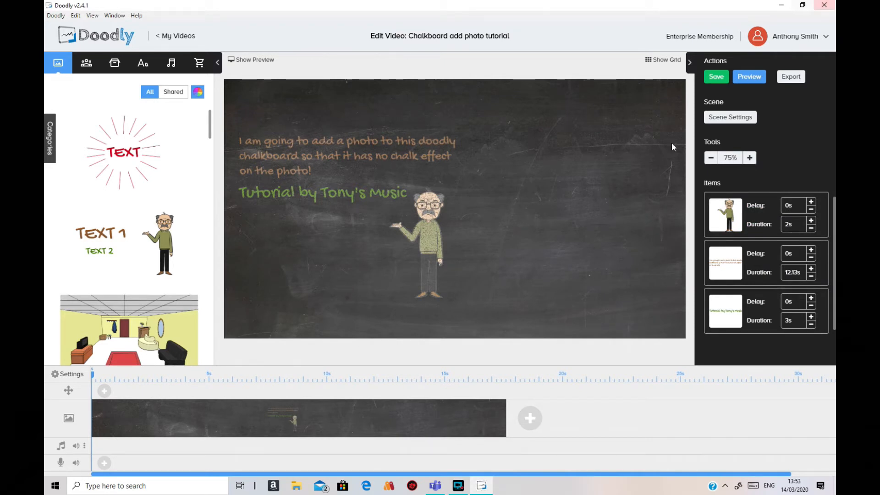
left_click(718, 78)
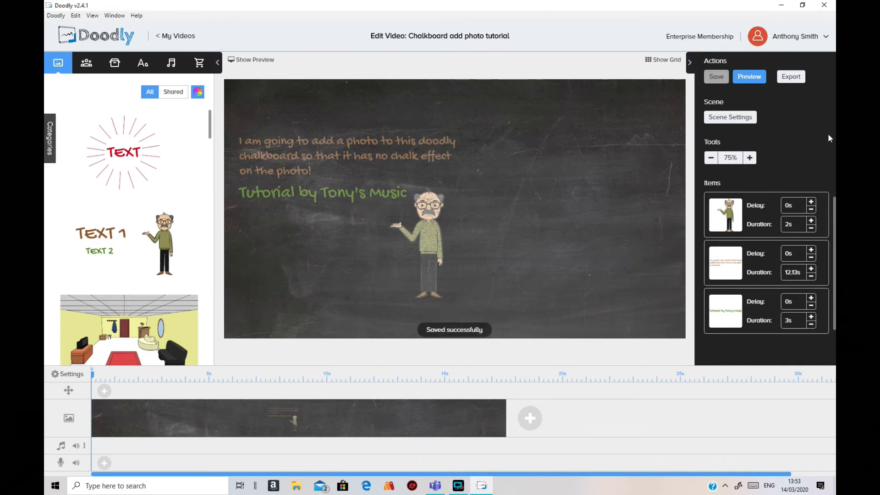
Export the video as an MP4 file at 1080p resolution
left_click(792, 77)
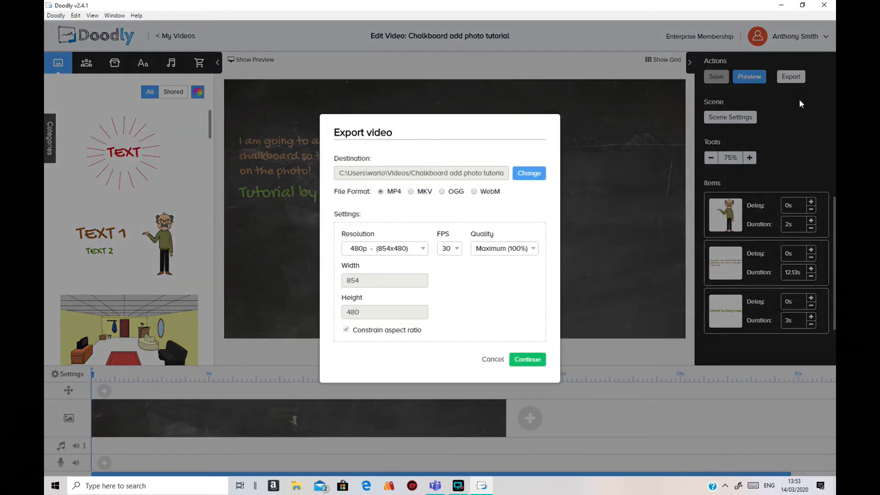
left_click(424, 249)
left_click(405, 286)
left_click(532, 360)
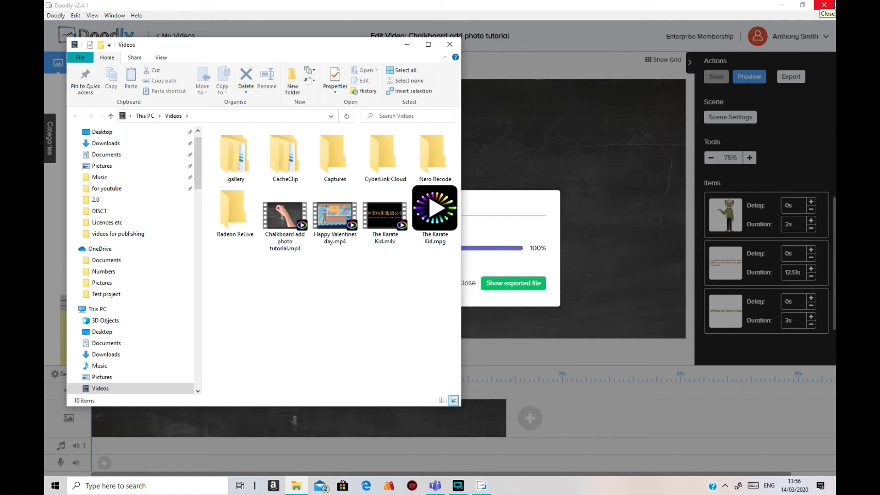
Switch from Doodly to CyberLink PowerDirector and import Chalkboard add photo tutorial.mp4 from the Videos folder into the media library
left_click(834, 4)
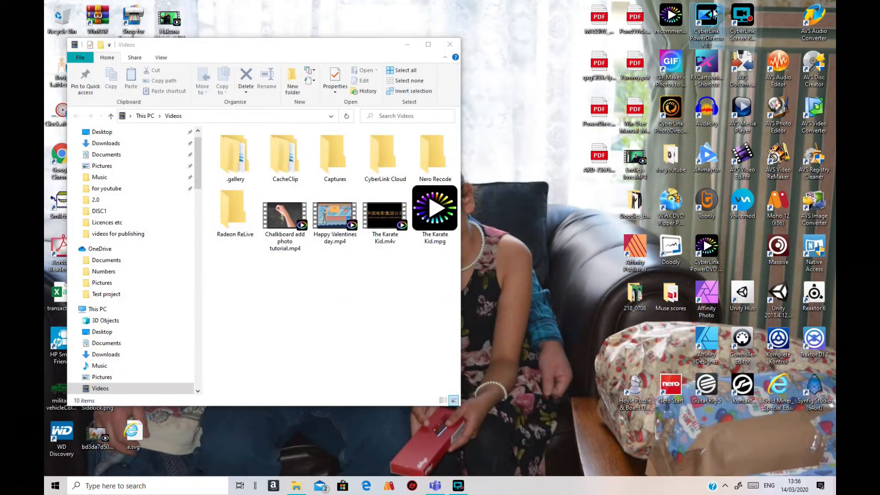
double_click(714, 13)
left_click_drag(356, 51, 445, 95)
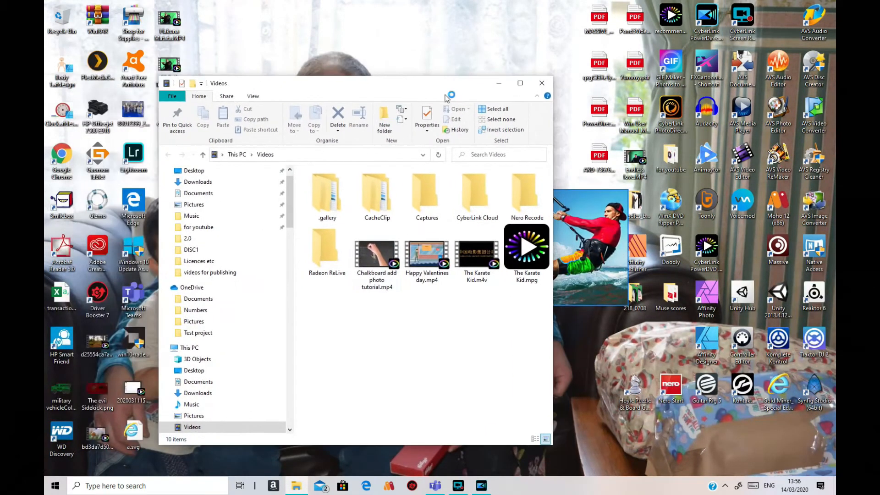
left_click_drag(377, 255, 147, 133)
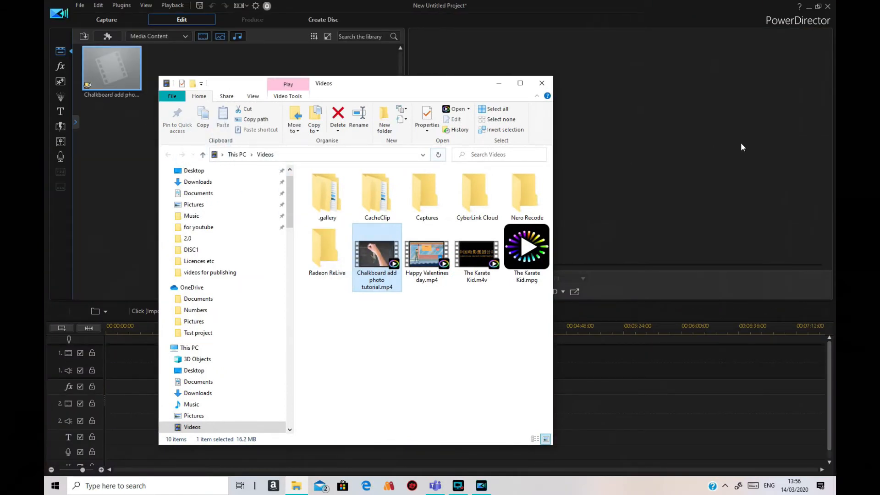
Place the Chalkboard add photo tutorial clip at the start of video track 1 and play it back
left_click(544, 84)
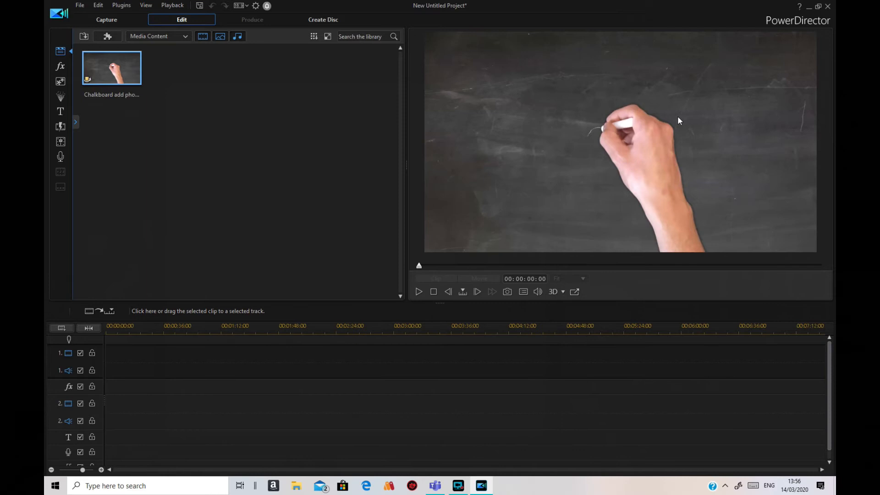
left_click_drag(122, 79, 100, 357)
left_click(418, 291)
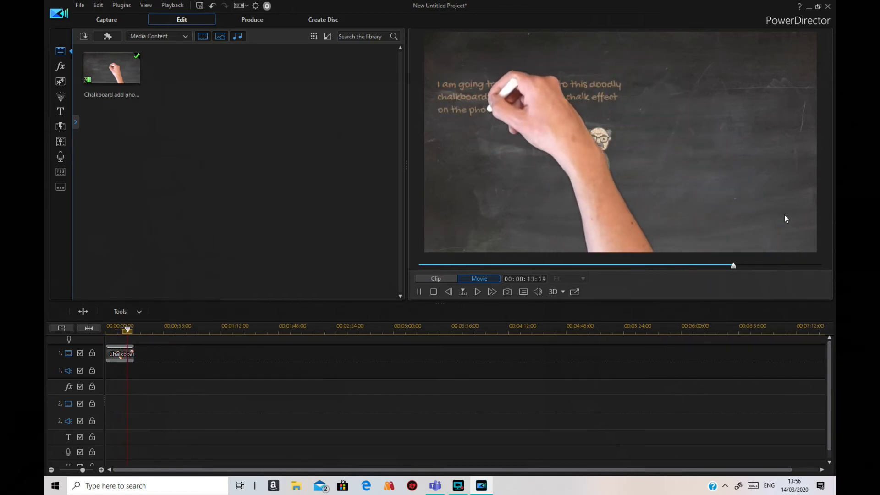
left_click(433, 292)
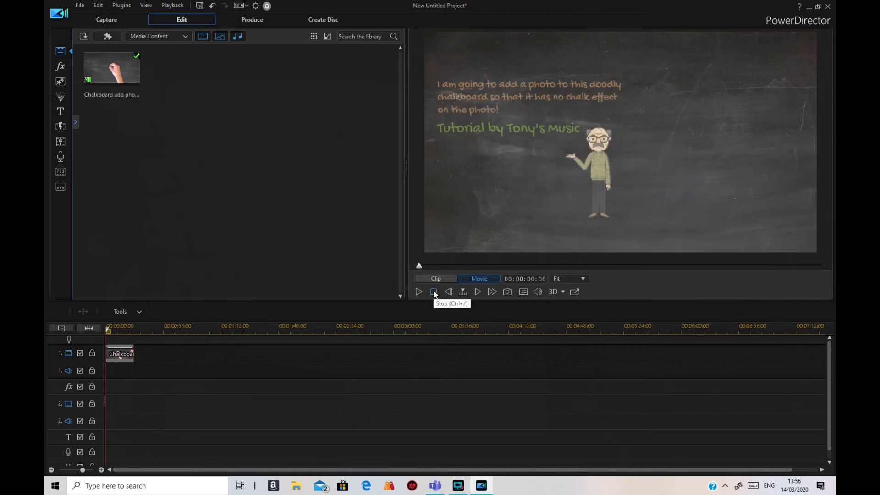
Start importing a media file and open the PHOTOS folder on the DATADRIVE1 (E:) drive
right_click(202, 109)
left_click(261, 114)
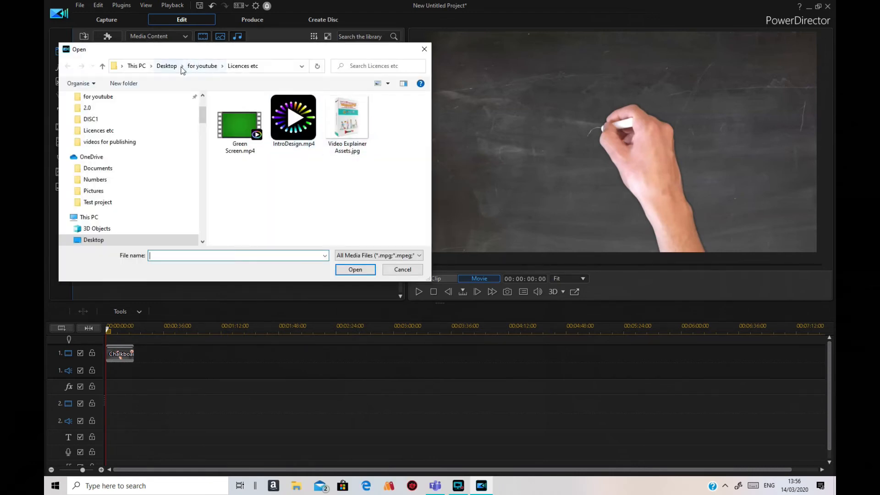
scroll(186, 218, "down", 3)
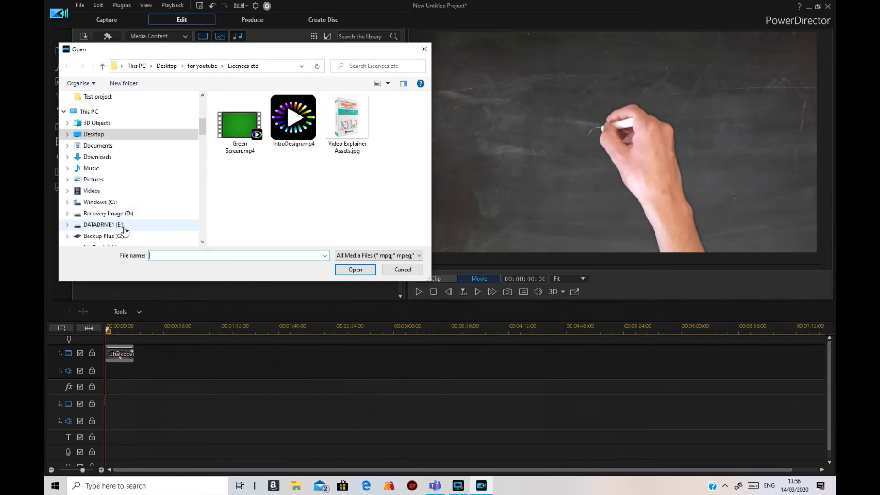
left_click(124, 225)
scroll(358, 197, "down", 2)
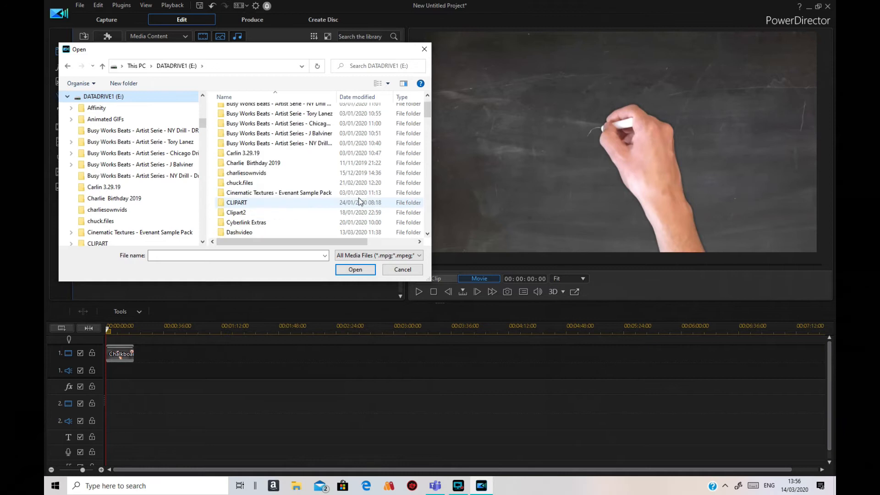
scroll(354, 197, "down", 15)
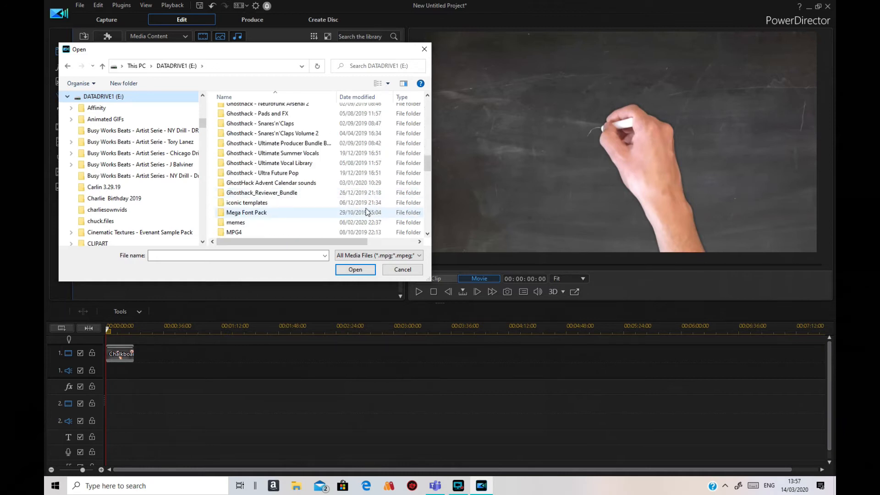
scroll(368, 208, "down", 5)
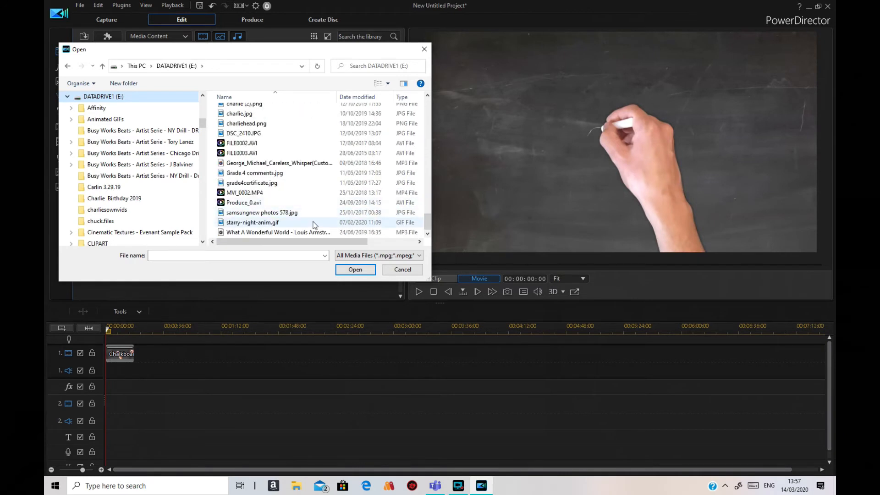
scroll(315, 219, "up", 6)
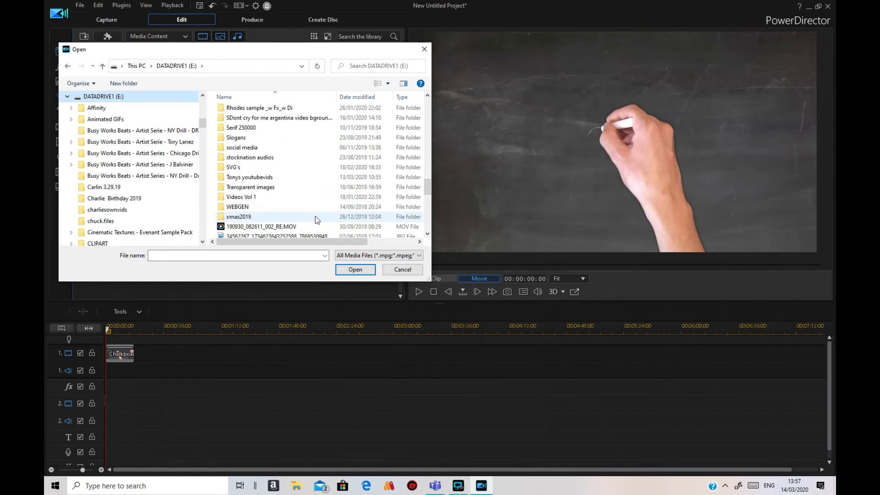
scroll(262, 202, "up", 1)
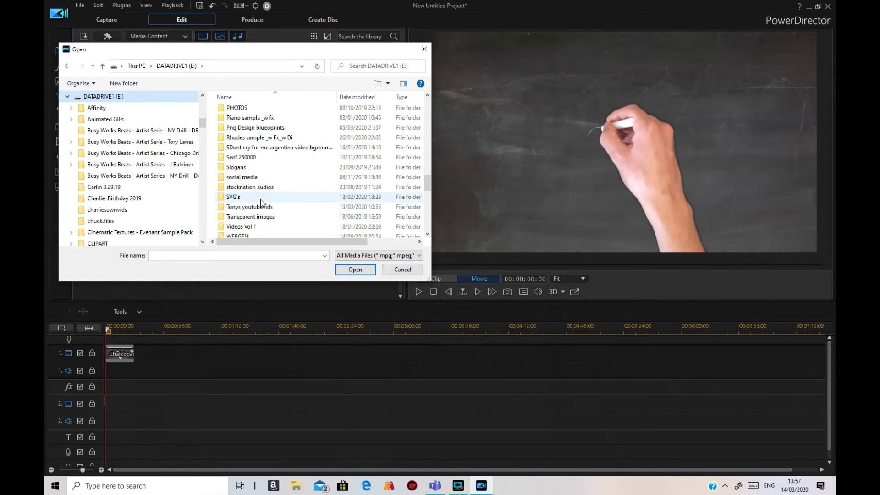
scroll(261, 202, "up", 2)
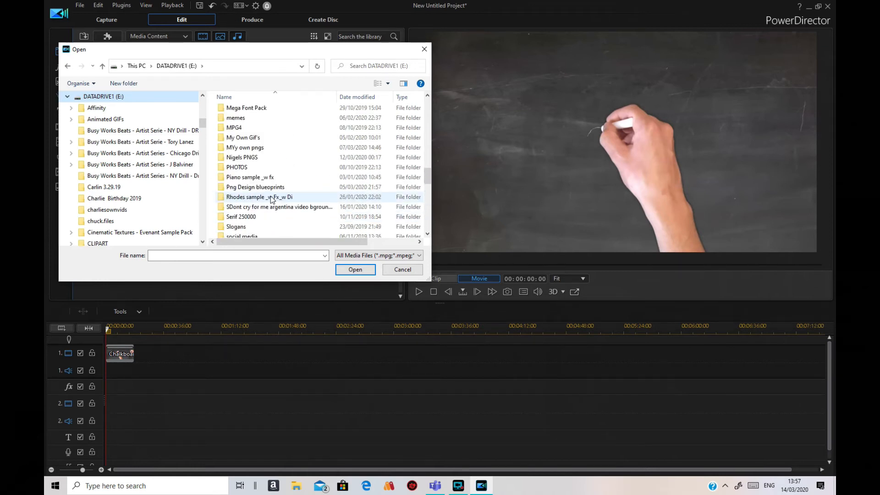
double_click(265, 168)
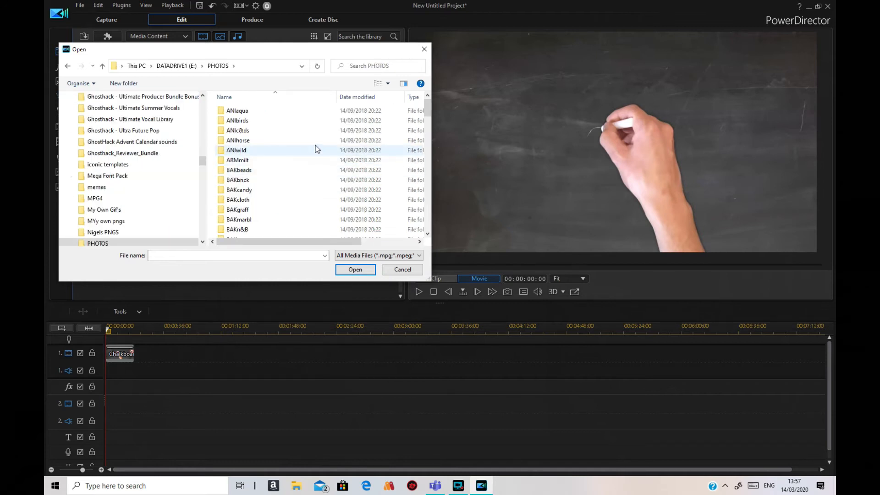
Open the SPAspace subfolder inside the PHOTOS folder
scroll(321, 177, "down", 5)
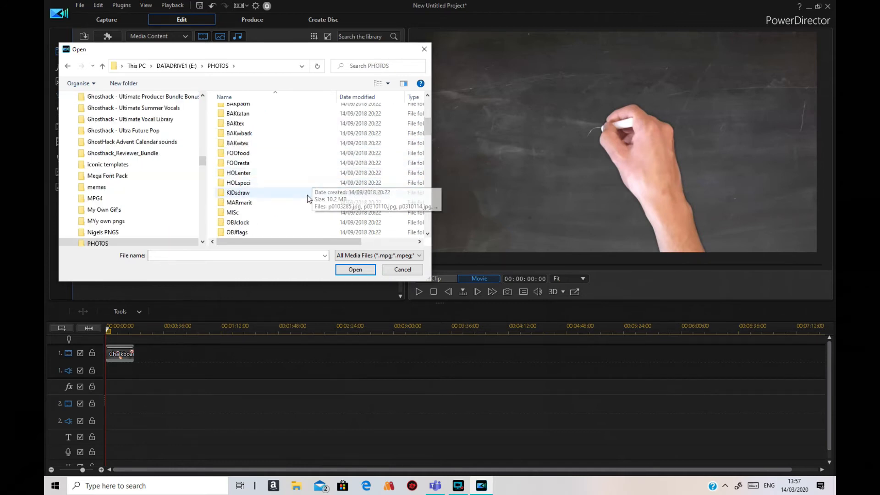
scroll(307, 188, "down", 6)
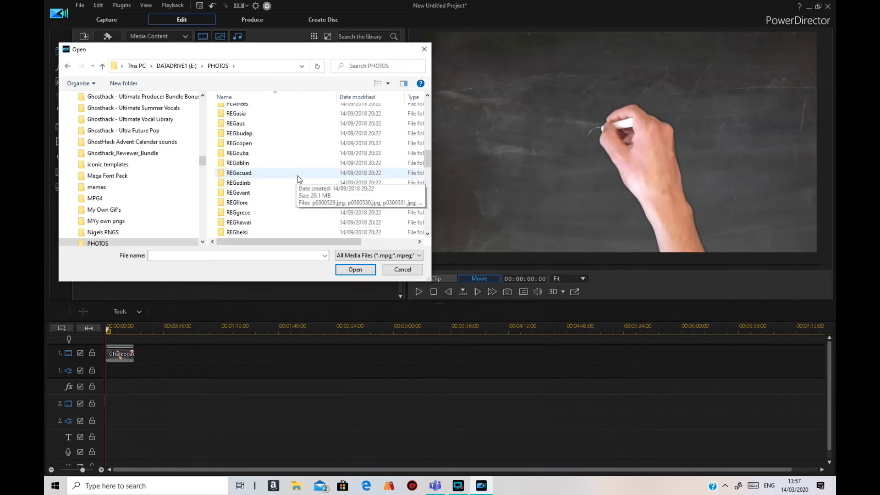
scroll(300, 179, "down", 5)
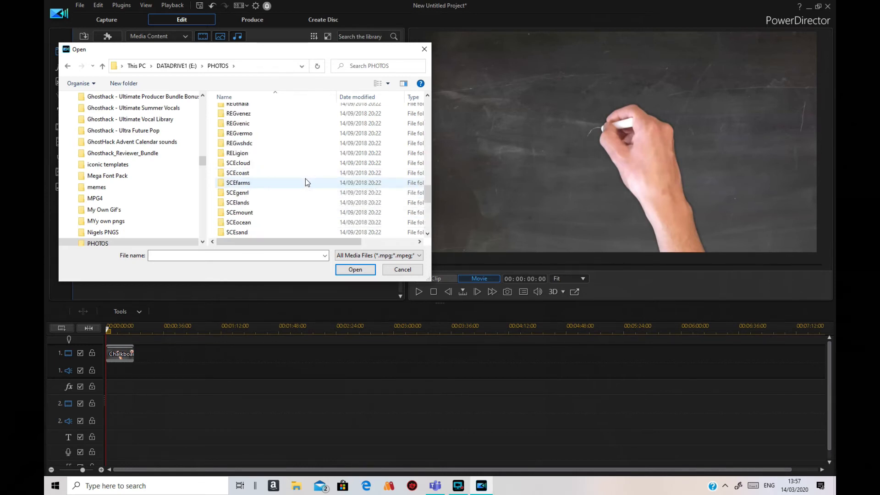
scroll(307, 178, "down", 4)
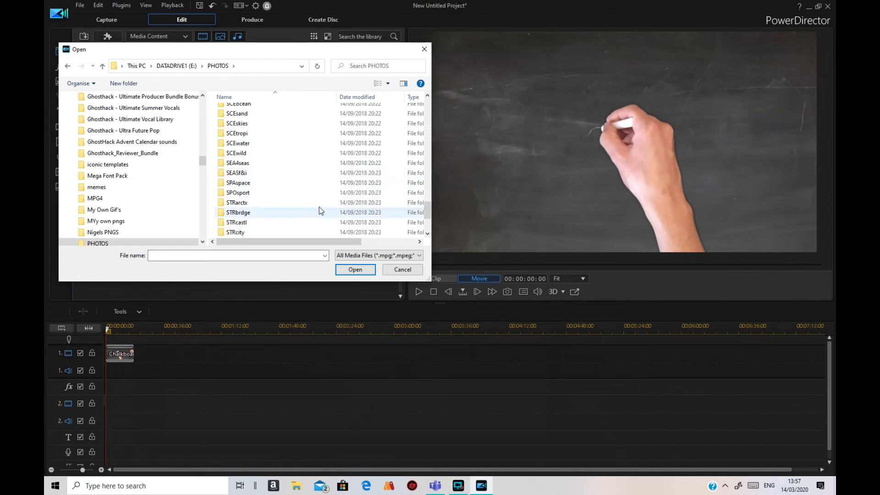
left_click(309, 183)
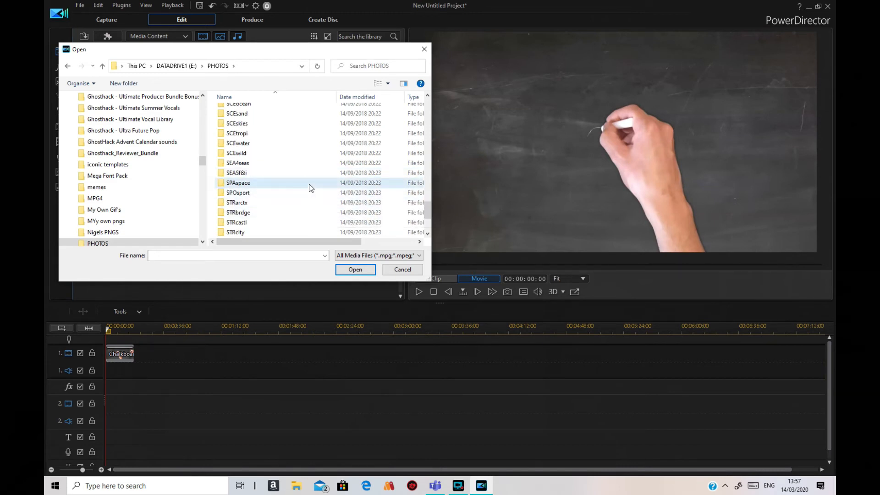
double_click(309, 184)
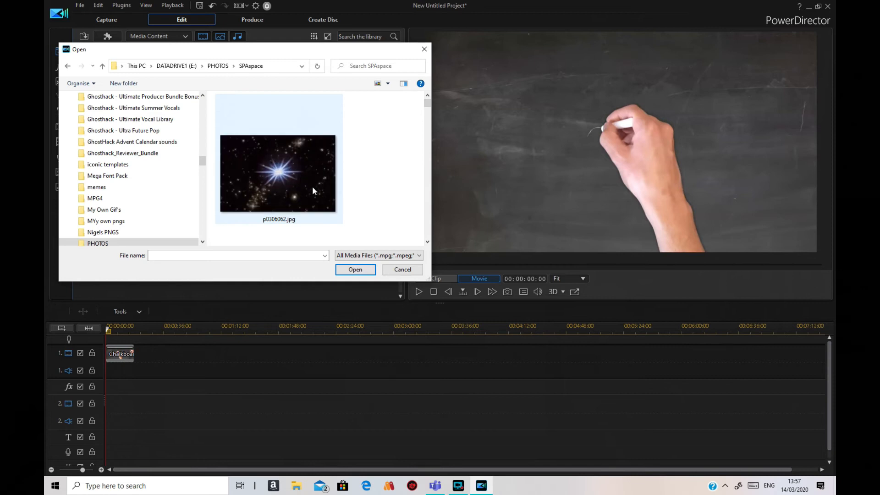
Import the Saturn photo p0309729.jpg from the SPAspace folder into the media library
scroll(352, 187, "down", 2)
scroll(352, 187, "down", 10)
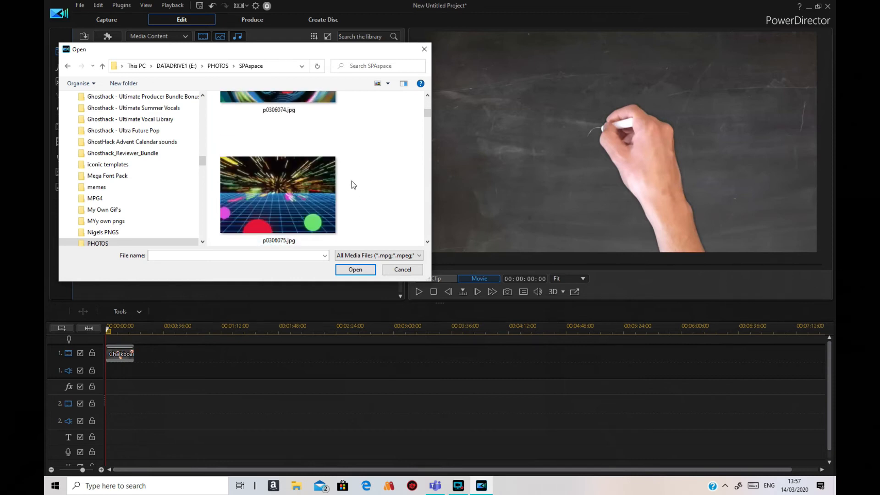
scroll(349, 185, "down", 4)
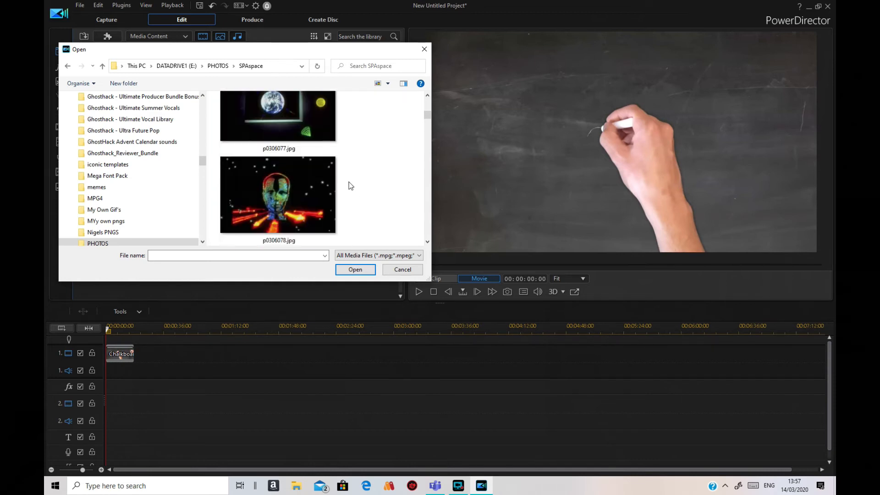
scroll(349, 185, "down", 16)
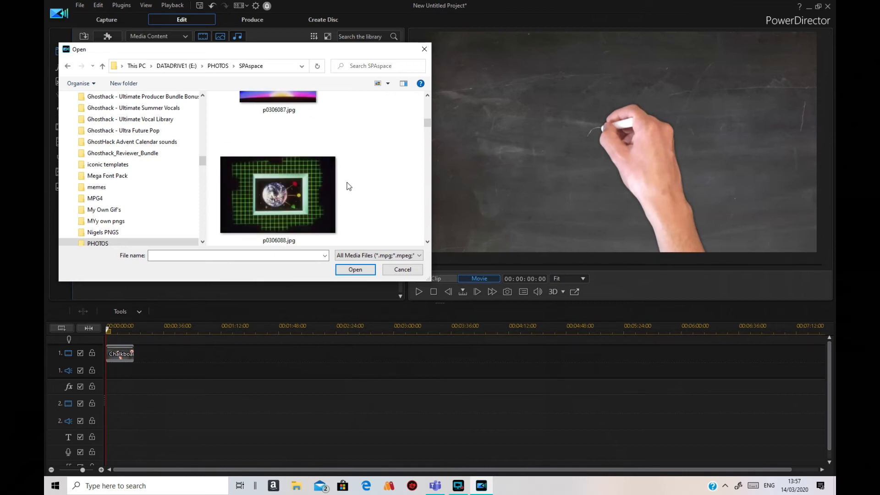
scroll(350, 188, "down", 20)
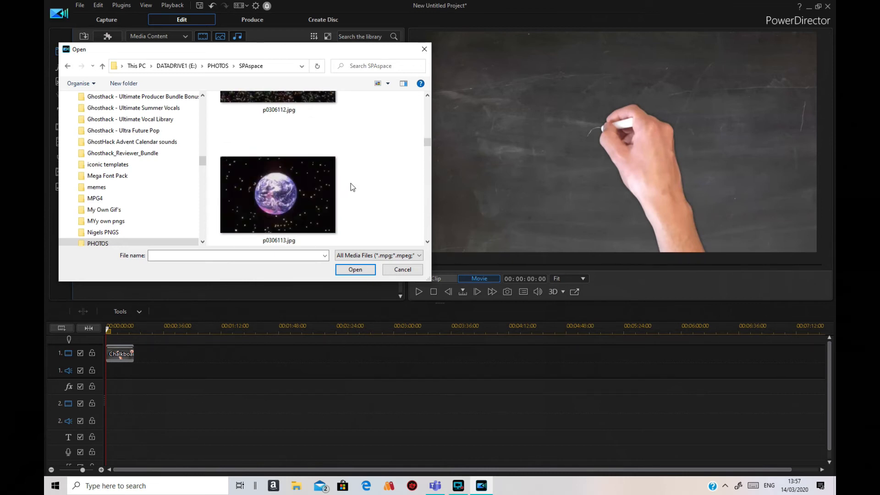
scroll(352, 187, "down", 20)
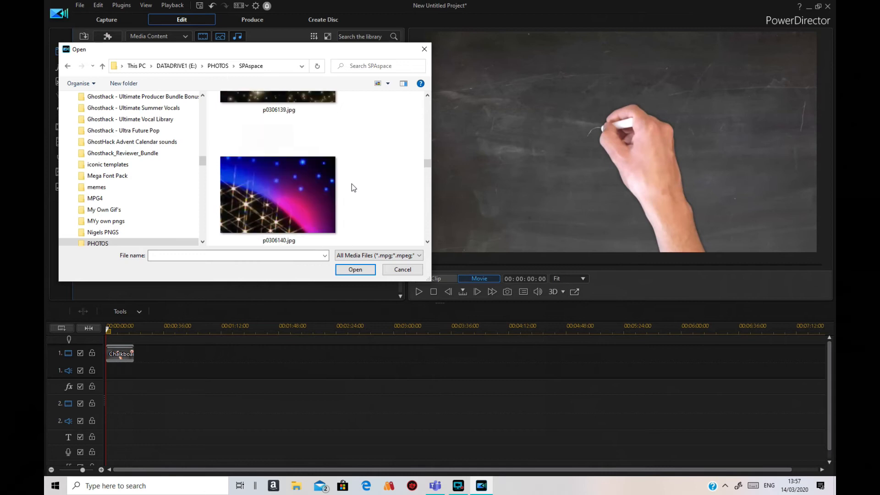
scroll(352, 183, "down", 20)
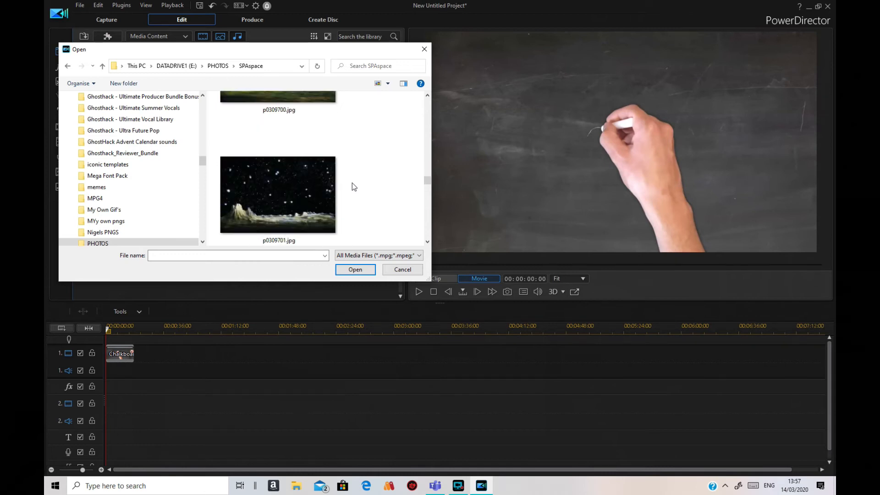
scroll(352, 186, "down", 20)
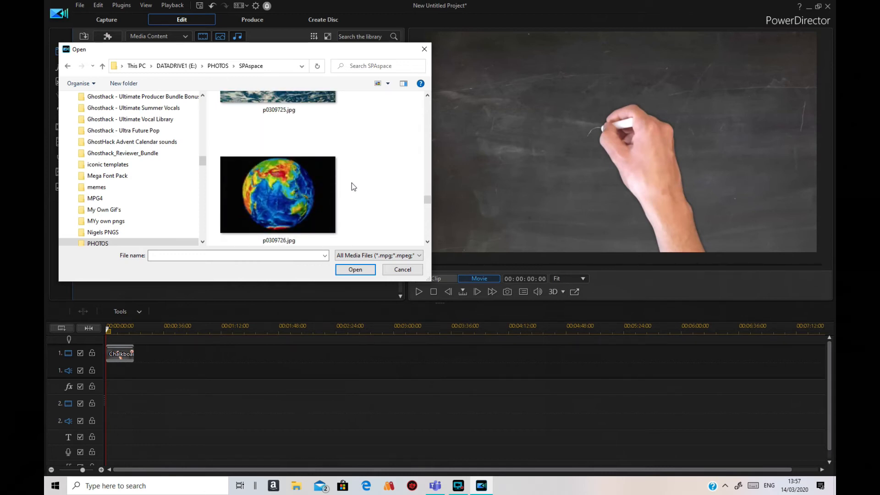
left_click_drag(294, 125, 366, 258)
left_click(366, 272)
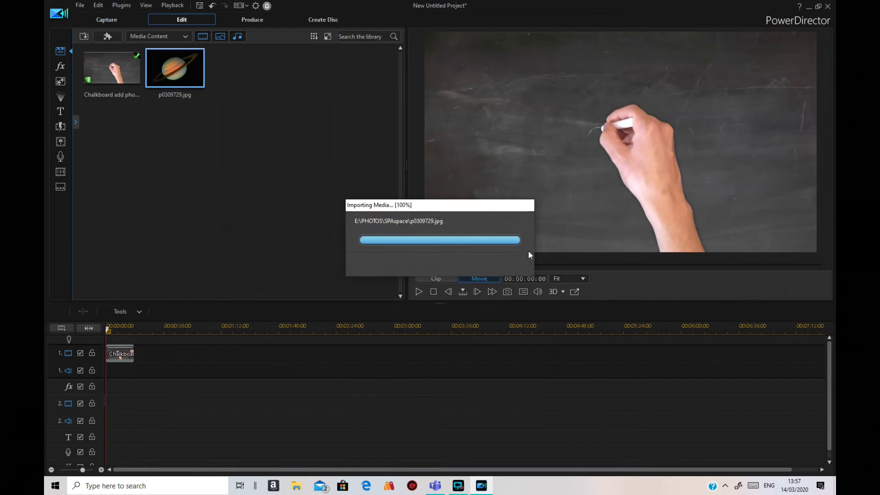
Add the Saturn photo to the start of video track 2 and shrink it into the upper-right area of the chalkboard frame
left_click_drag(175, 67, 110, 403)
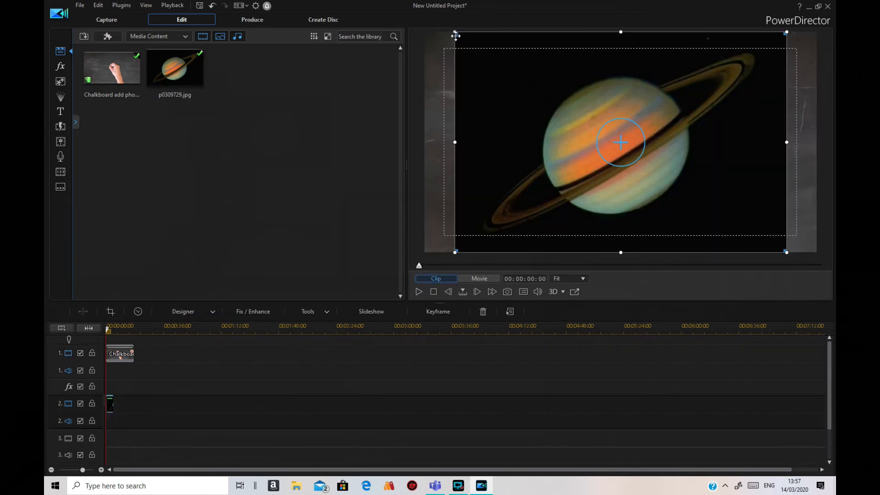
left_click_drag(455, 32, 673, 162)
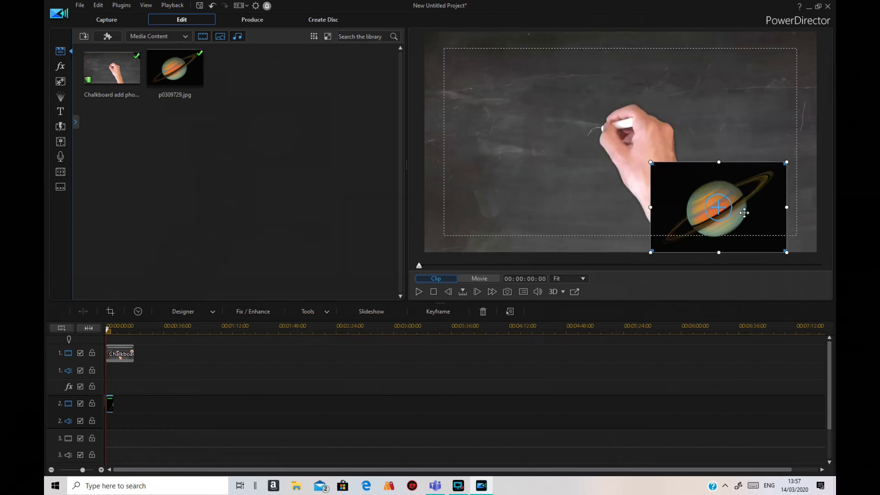
left_click_drag(721, 194, 723, 69)
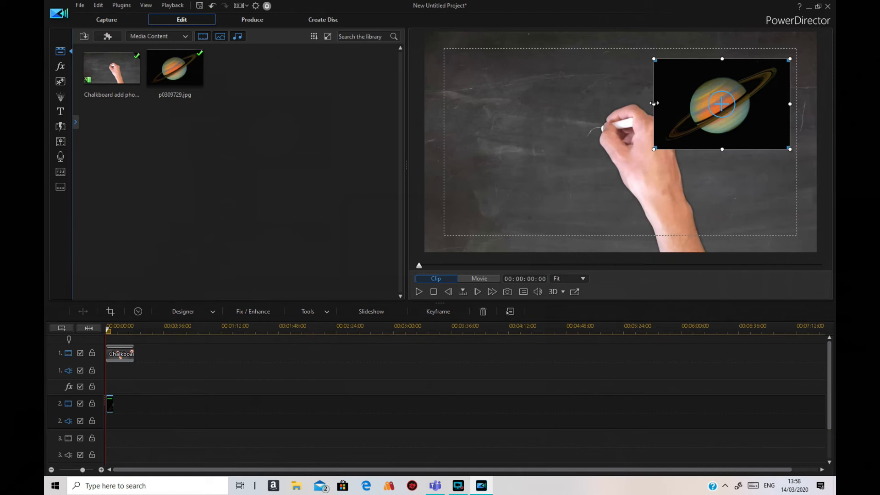
left_click_drag(653, 104, 687, 104)
left_click(774, 221)
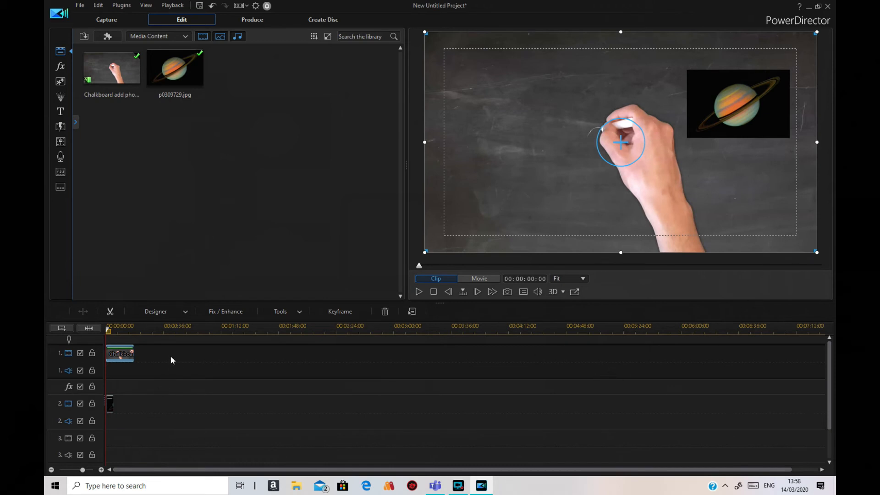
Start importing another media file and open the SCEwater subfolder inside the PHOTOS folder
right_click(151, 128)
left_click(185, 133)
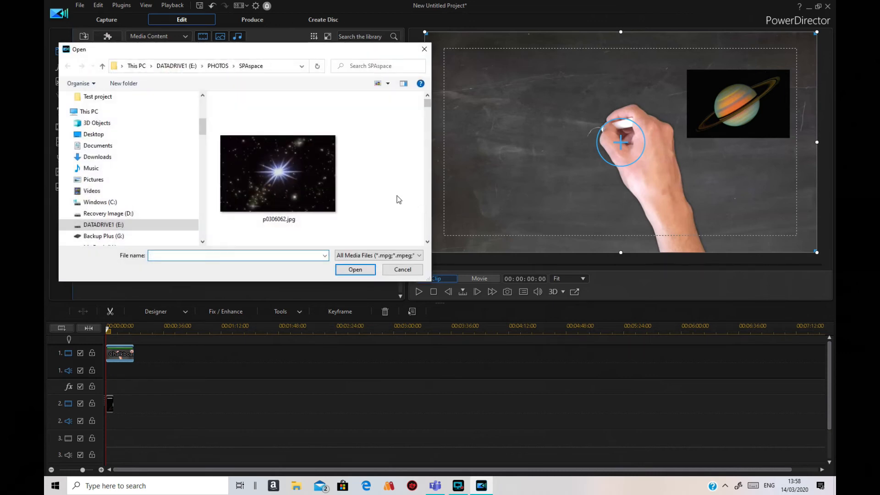
left_click(218, 65)
left_click(250, 197)
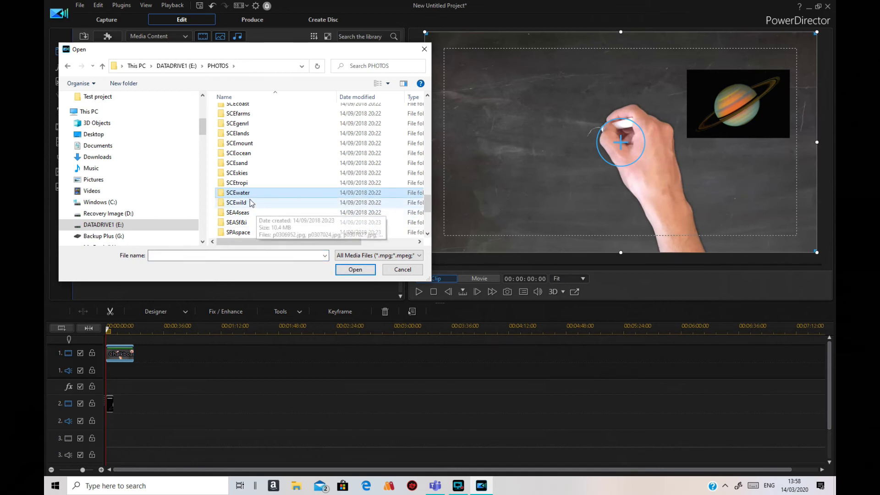
double_click(258, 197)
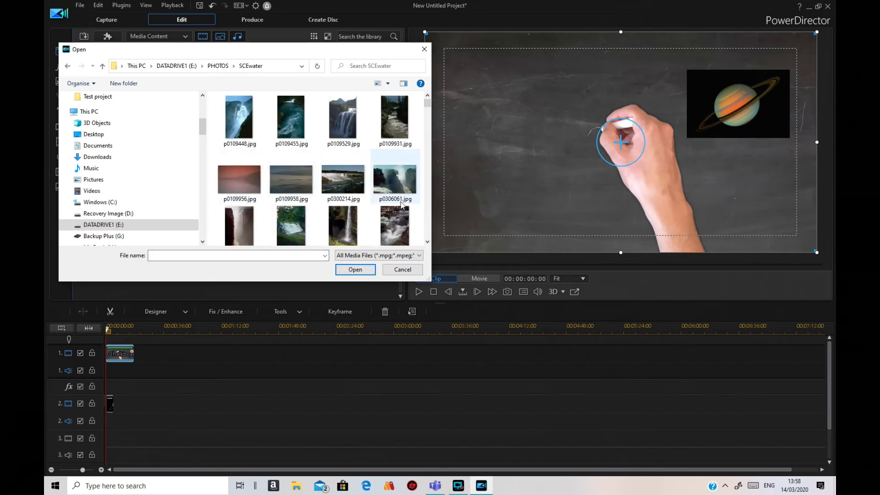
Find the waterfall photo p0312168.jpg in the SCEwater folder and import it into the media library
scroll(388, 192, "down", 1)
scroll(387, 192, "down", 5)
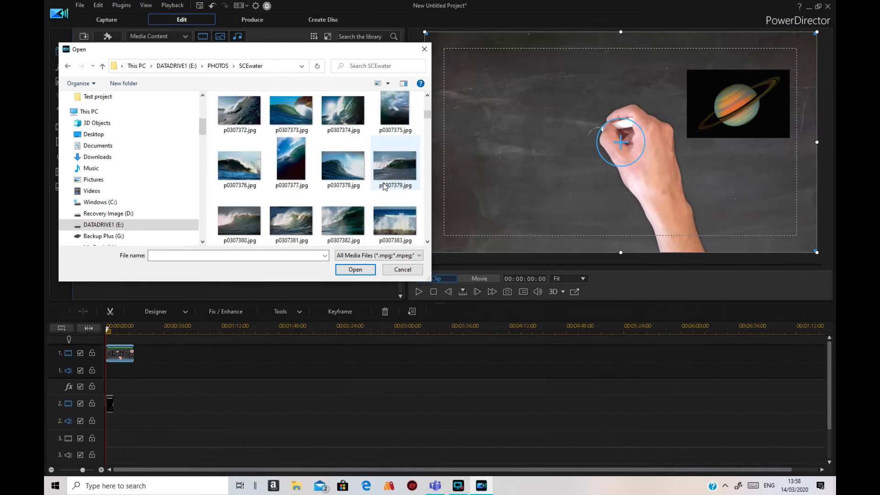
scroll(382, 189, "down", 5)
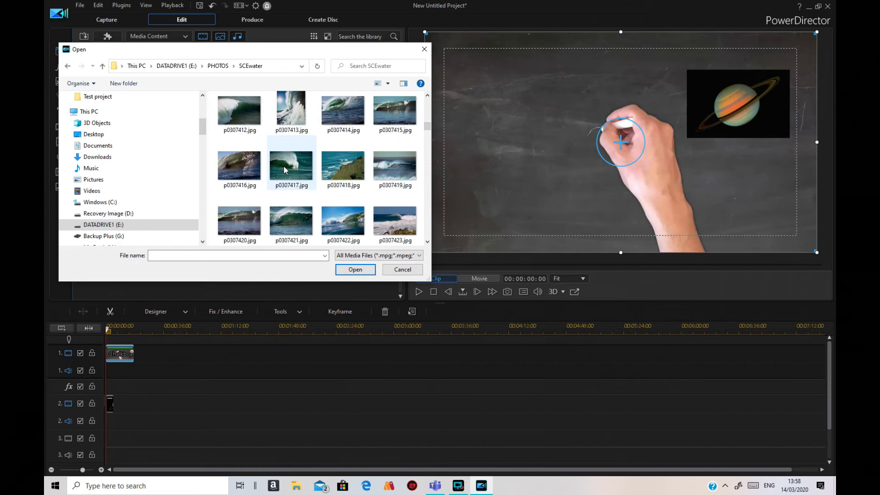
scroll(284, 170, "down", 4)
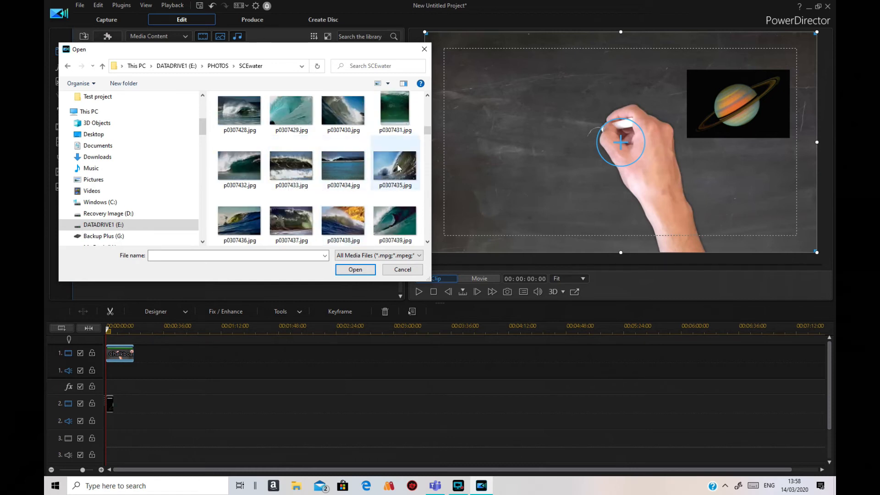
scroll(293, 194, "down", 8)
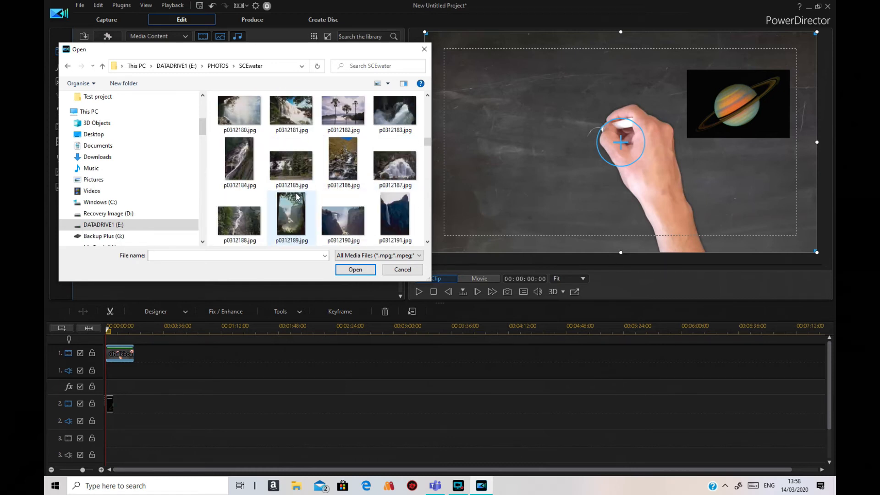
scroll(297, 196, "up", 4)
left_click(243, 183)
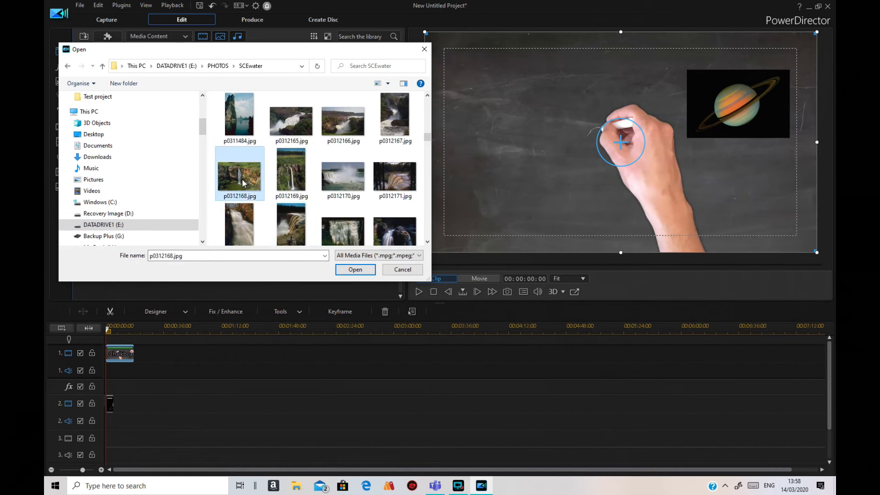
left_click(365, 268)
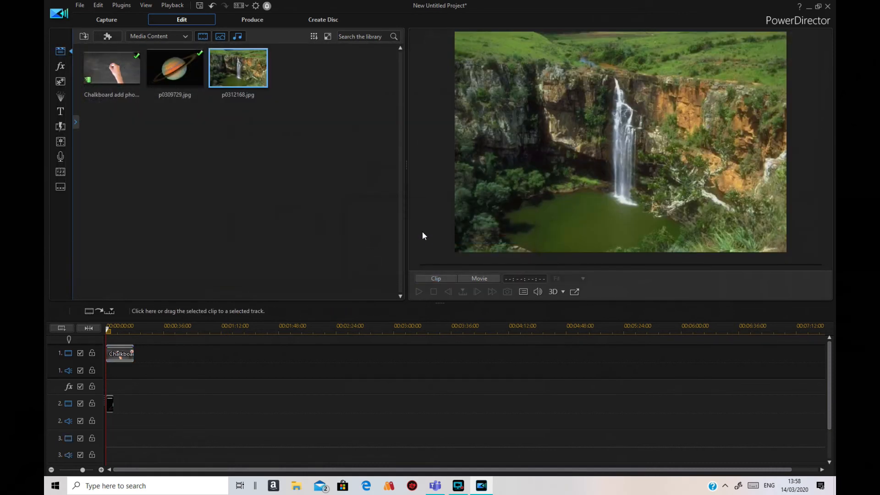
Add the waterfall photo to video track 2 after the Saturn photo, then shrink and move it into the empty right-hand area of the chalkboard
left_click_drag(246, 81, 124, 409)
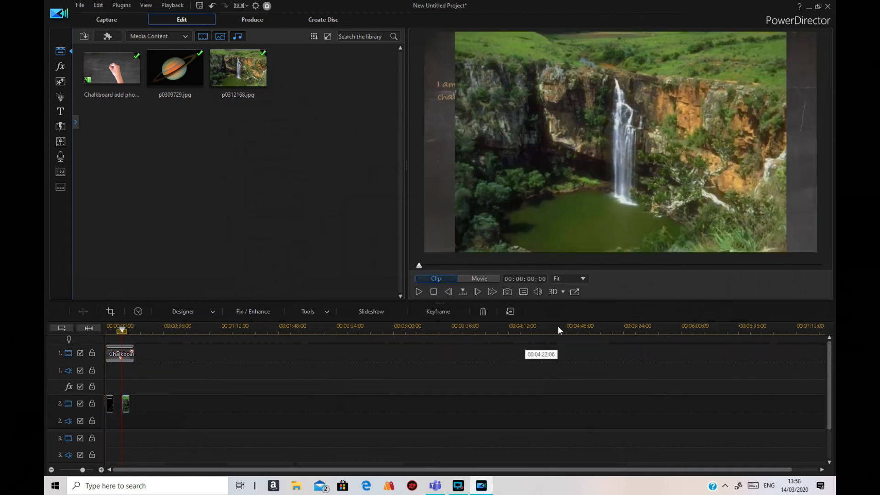
left_click(302, 115)
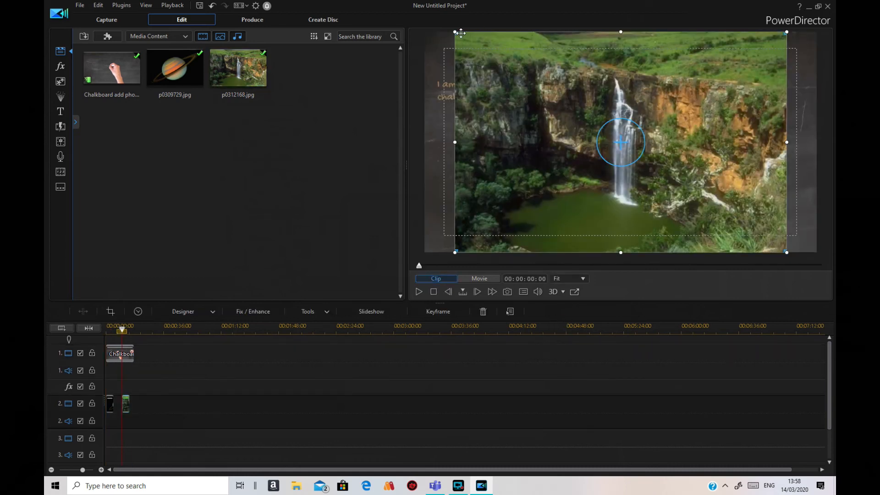
left_click_drag(455, 32, 759, 182)
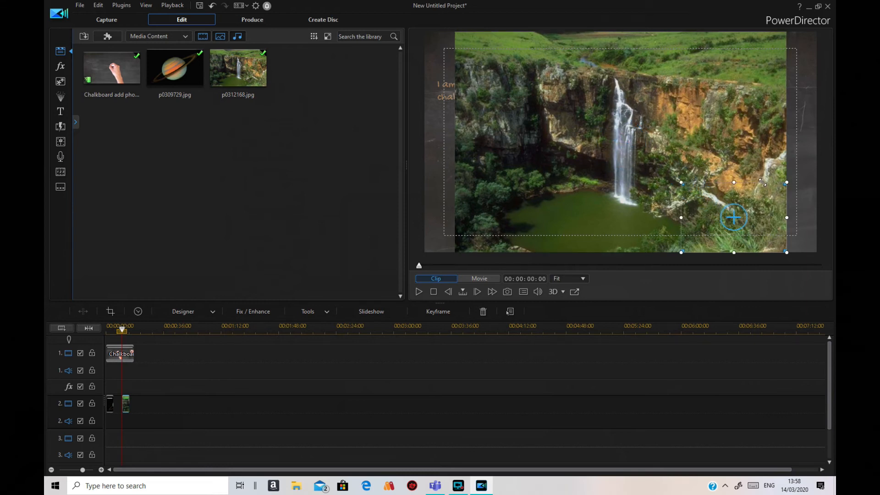
left_click_drag(744, 216, 747, 152)
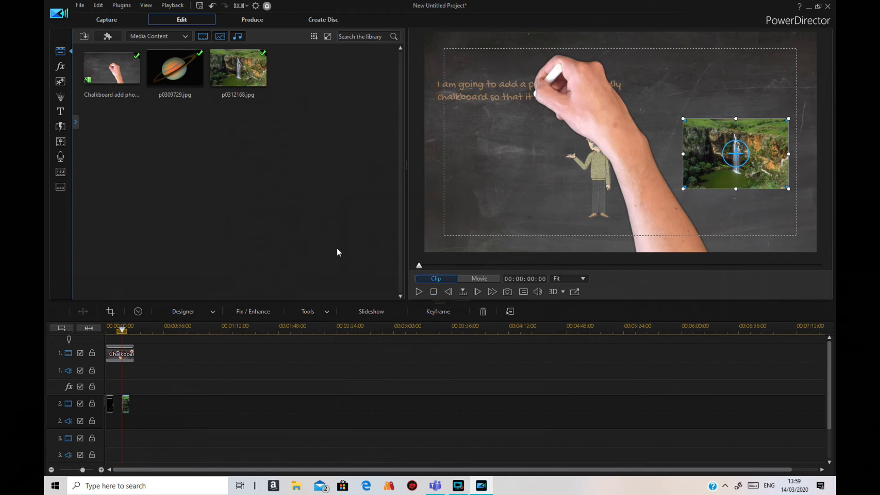
Play the timeline from the beginning to review both photo overlays on the chalkboard video
left_click_drag(121, 330, 104, 342)
left_click(422, 293)
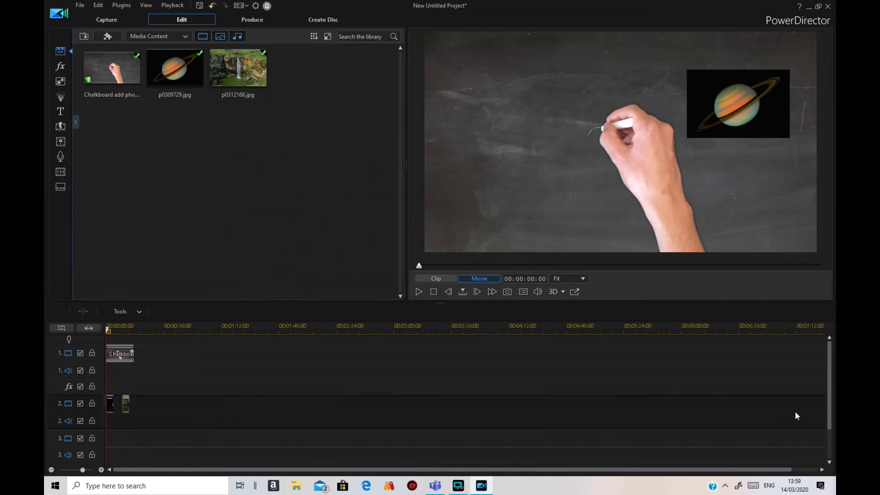
Produce the movie as an MP4 file with the MPEG-4 1920 x 1080/25p (11 Mbps) profile
left_click(258, 22)
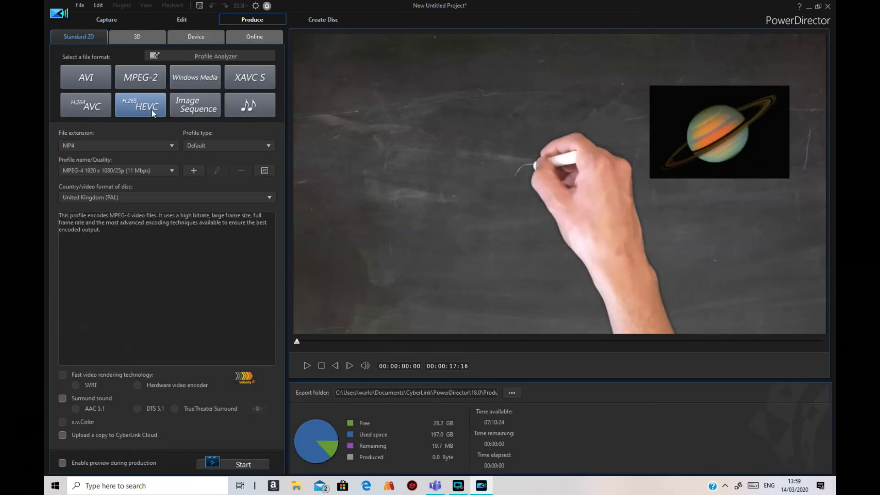
left_click(250, 463)
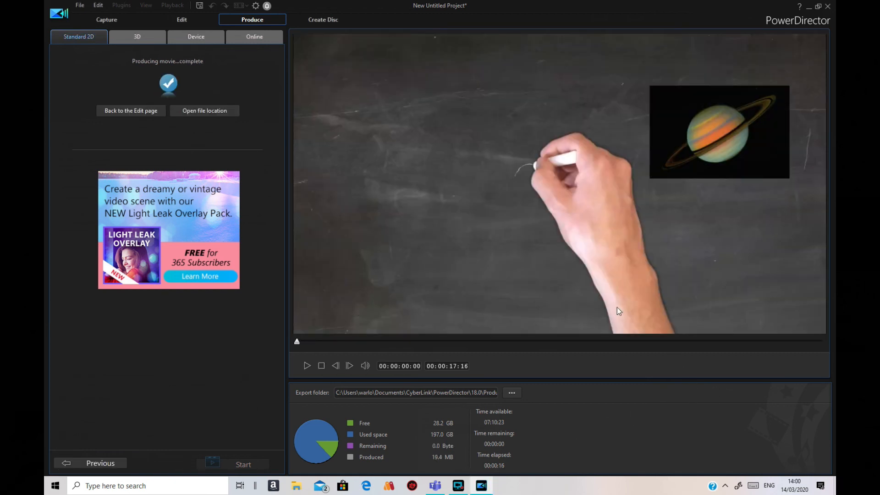
Open the produced movie's file location, copy Produce_1.mp4, and close the folder window
left_click(197, 110)
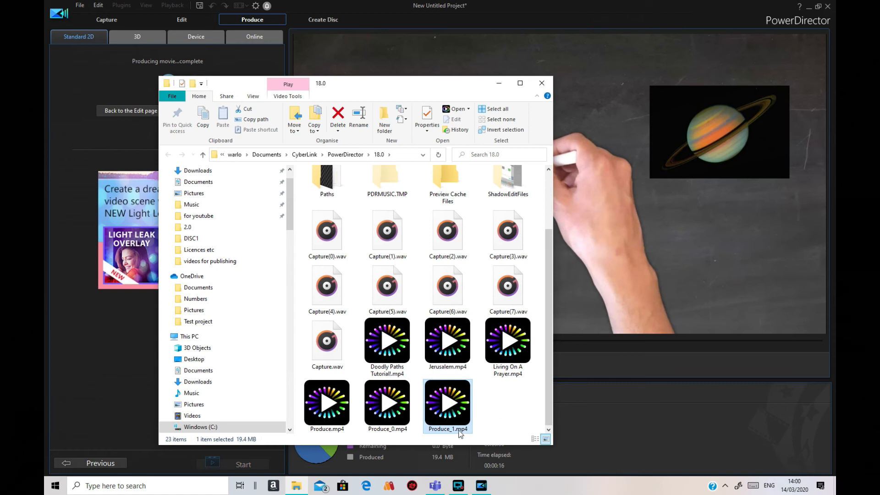
key("F2")
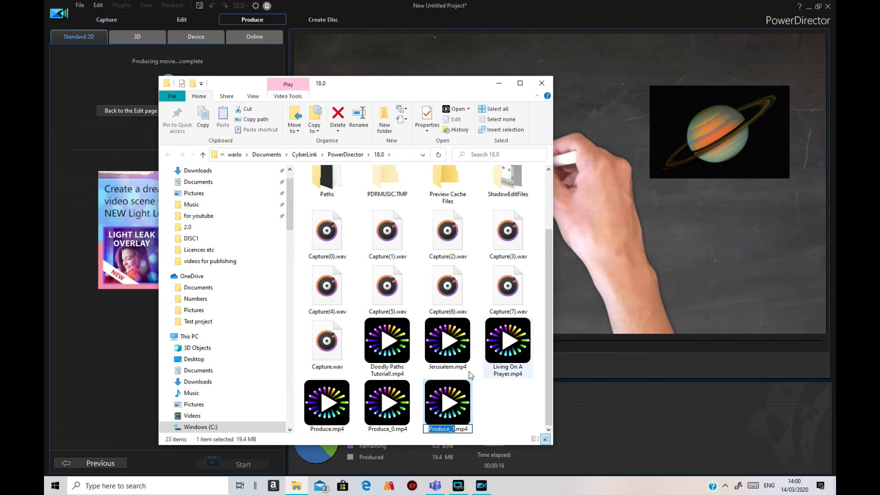
right_click(456, 383)
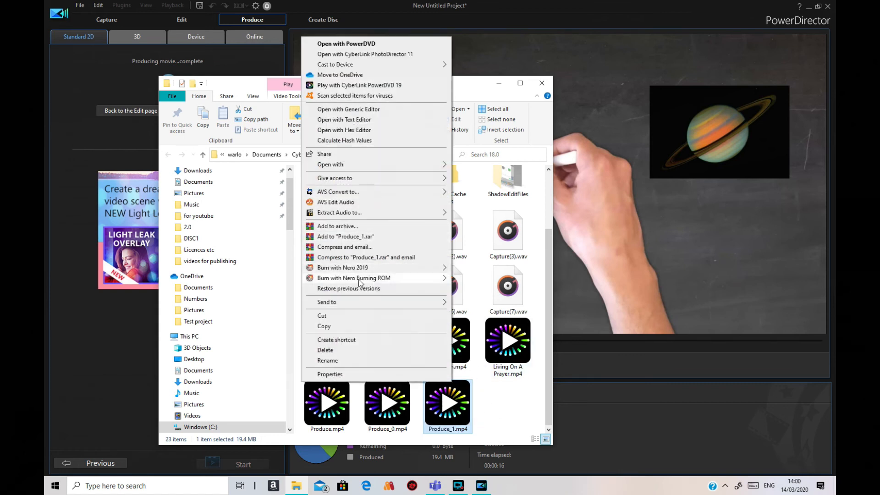
left_click(356, 328)
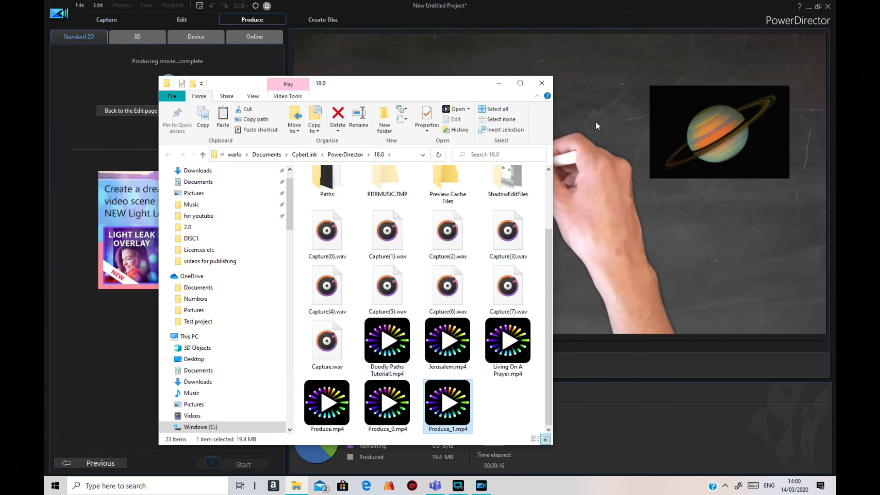
left_click(542, 83)
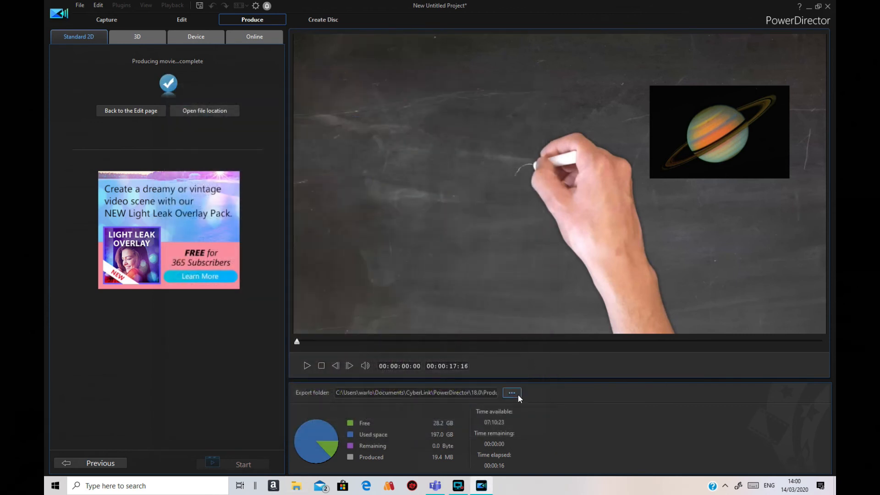
Exit PowerDirector, saving the project in Documents as "Chalkboard add photo tutorial"
left_click(827, 6)
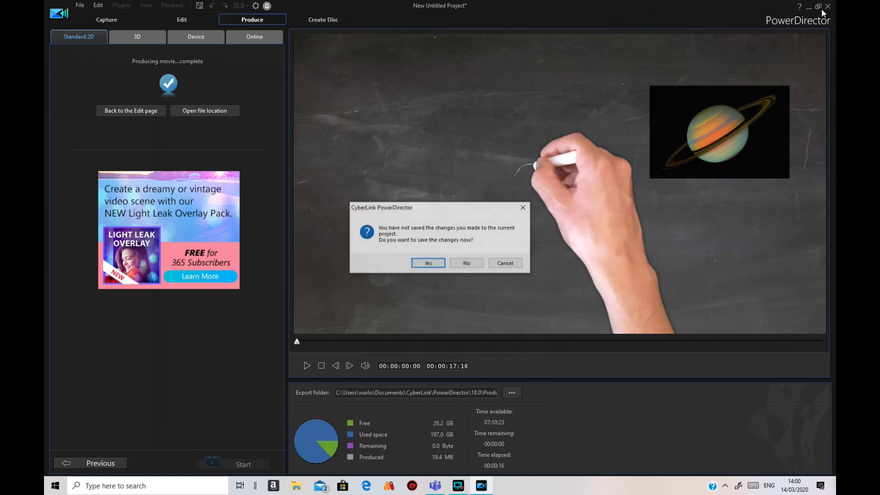
left_click(427, 263)
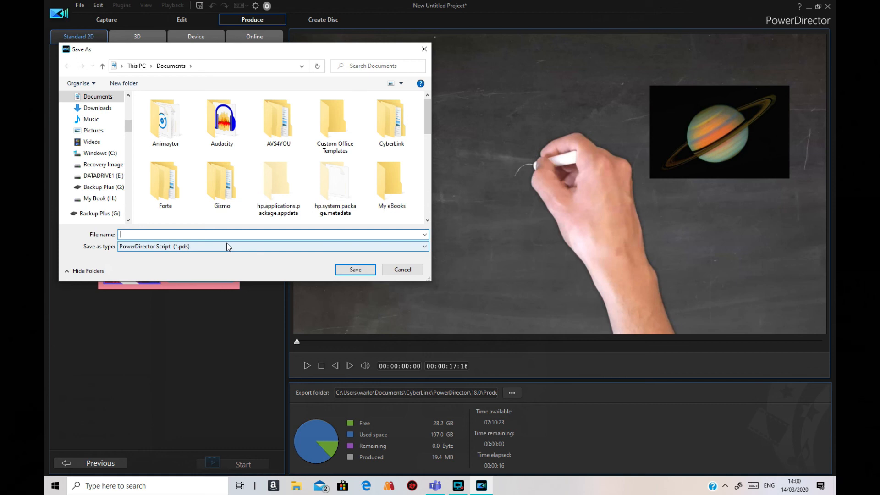
type("C")
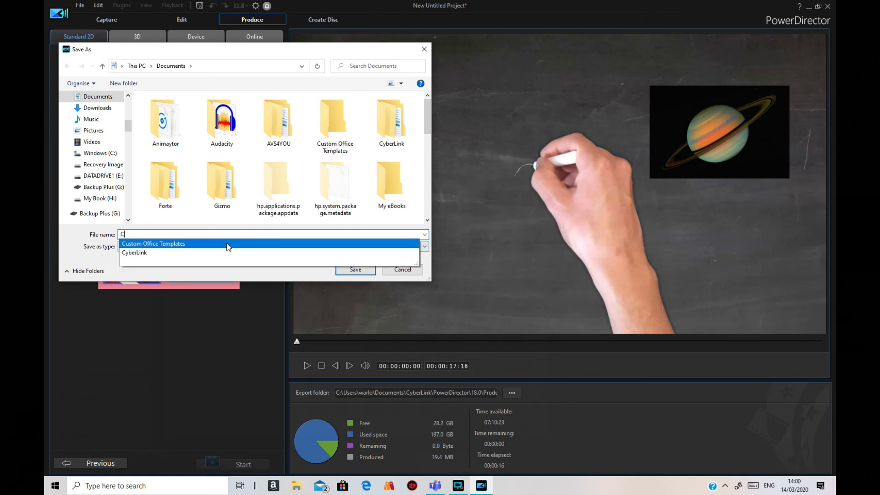
type("halkboard add photo tutorial")
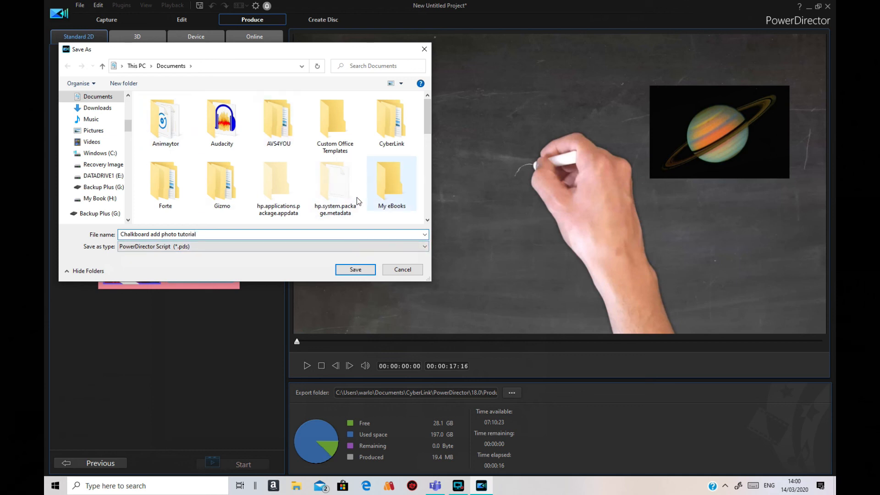
left_click(365, 269)
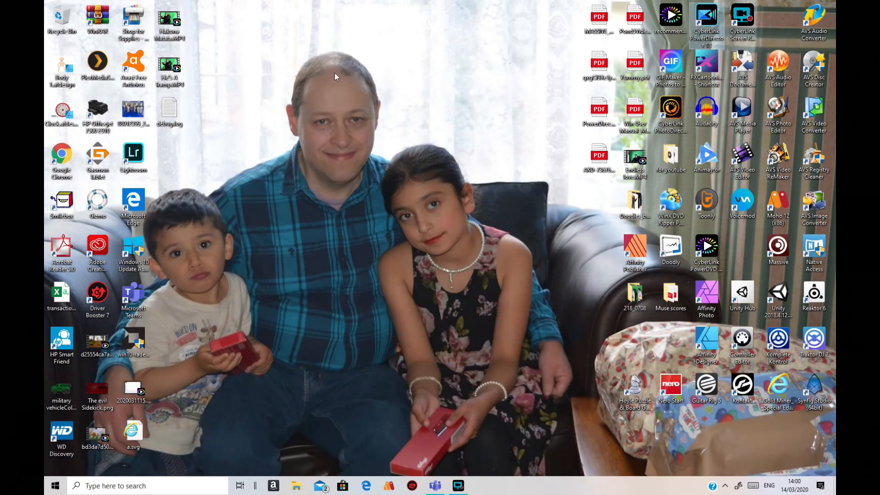
Paste Produce_1.mp4 onto the desktop and play it in a maximized PowerDVD window
right_click(335, 73)
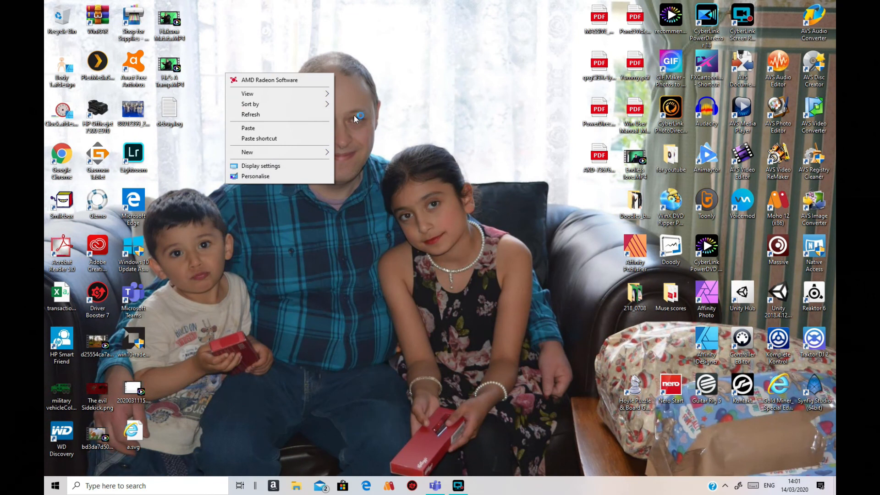
left_click(279, 129)
double_click(351, 62)
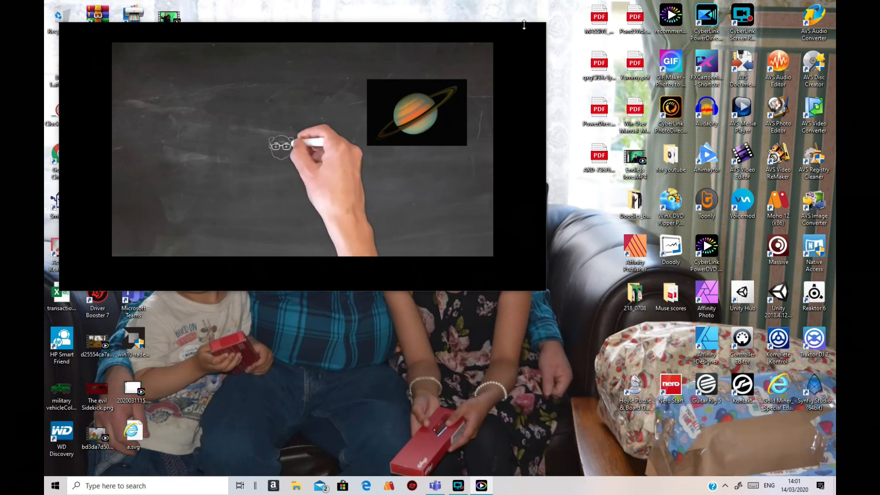
left_click(516, 36)
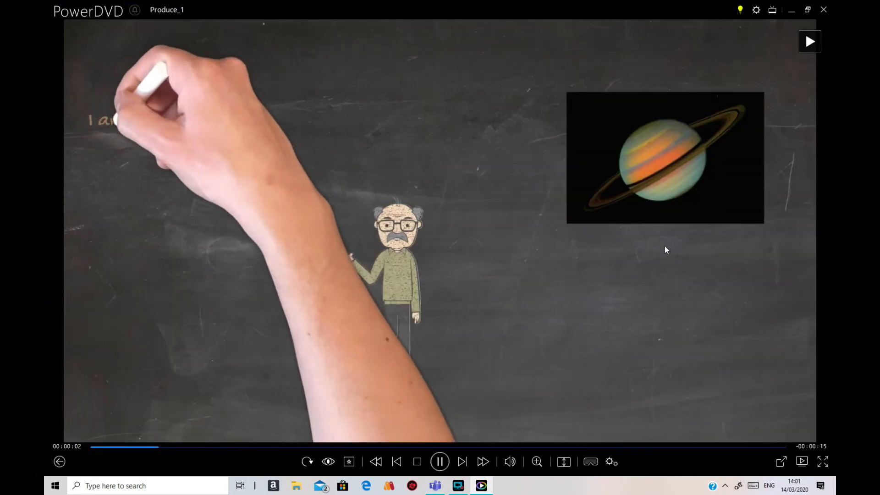